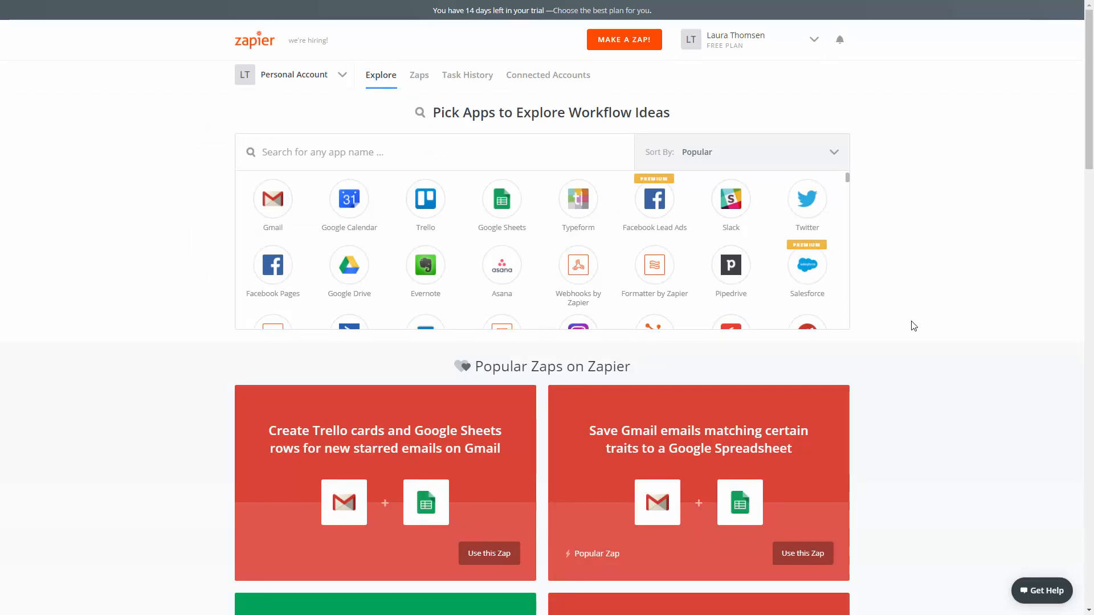
# Create a new Zap with Enalyzer as the trigger app and New Respondent Completed as the trigger
pyautogui.click(648, 48)
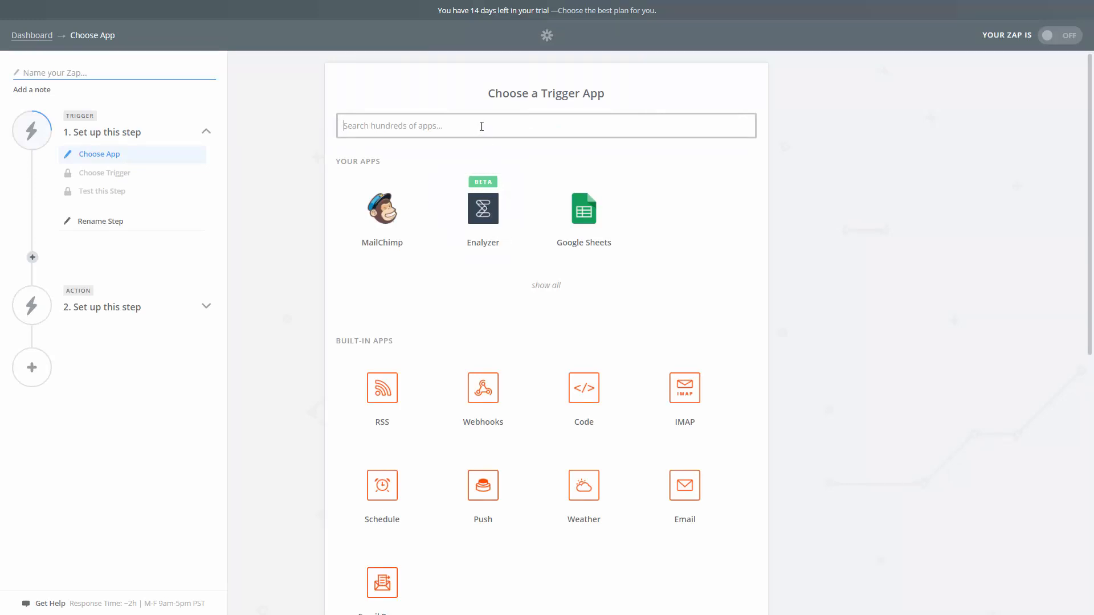
pyautogui.write('enalyzer')
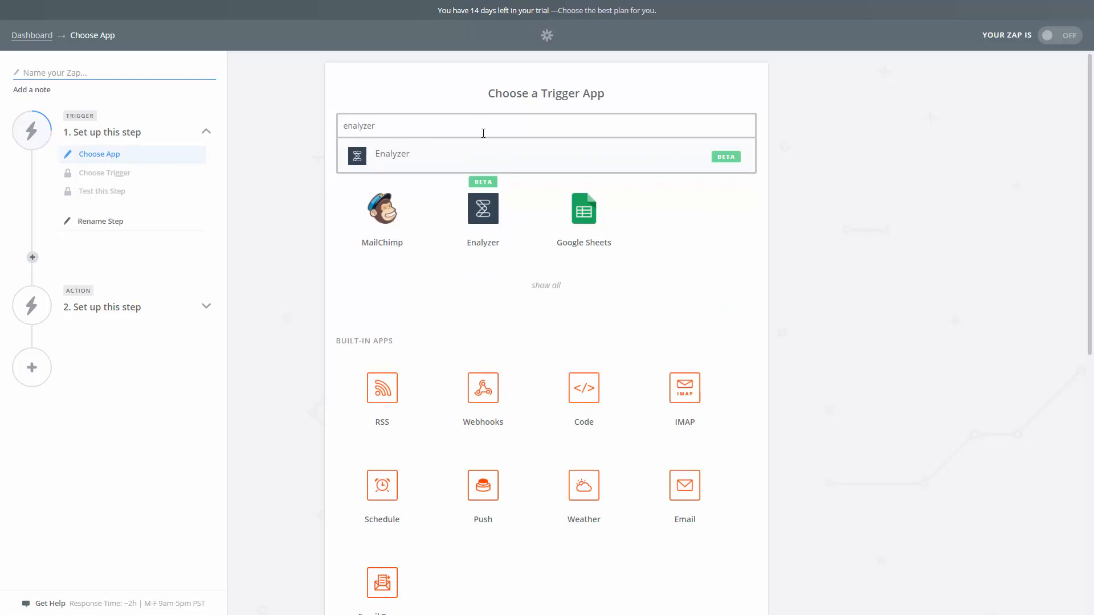
pyautogui.click(484, 165)
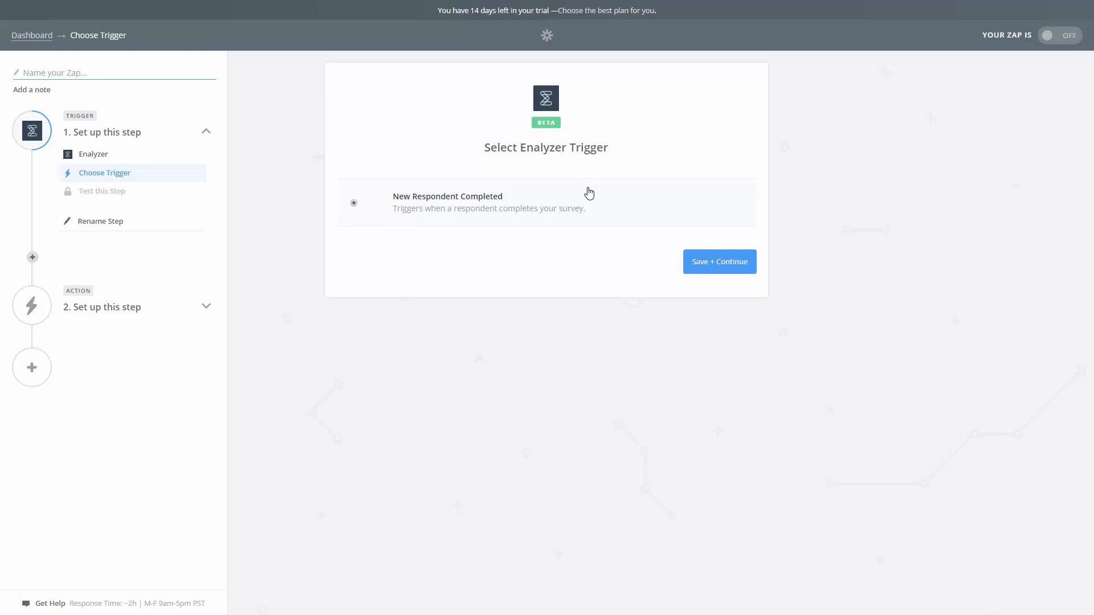
pyautogui.click(725, 260)
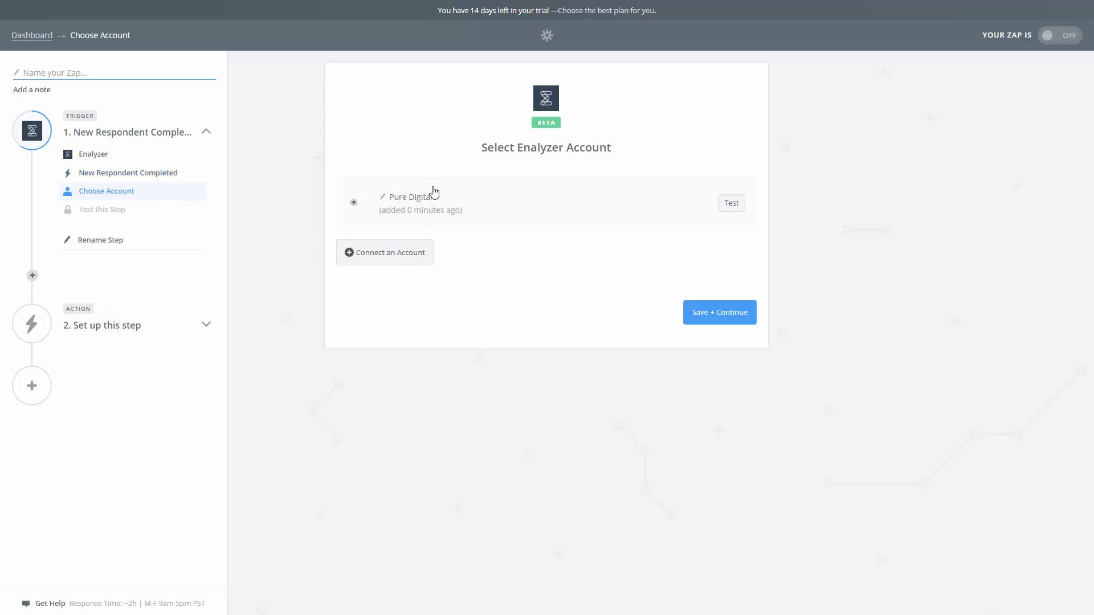
# Check the Enalyzer access authorization window without granting access, and save the trigger with the existing Pure Digital account
pyautogui.click(405, 263)
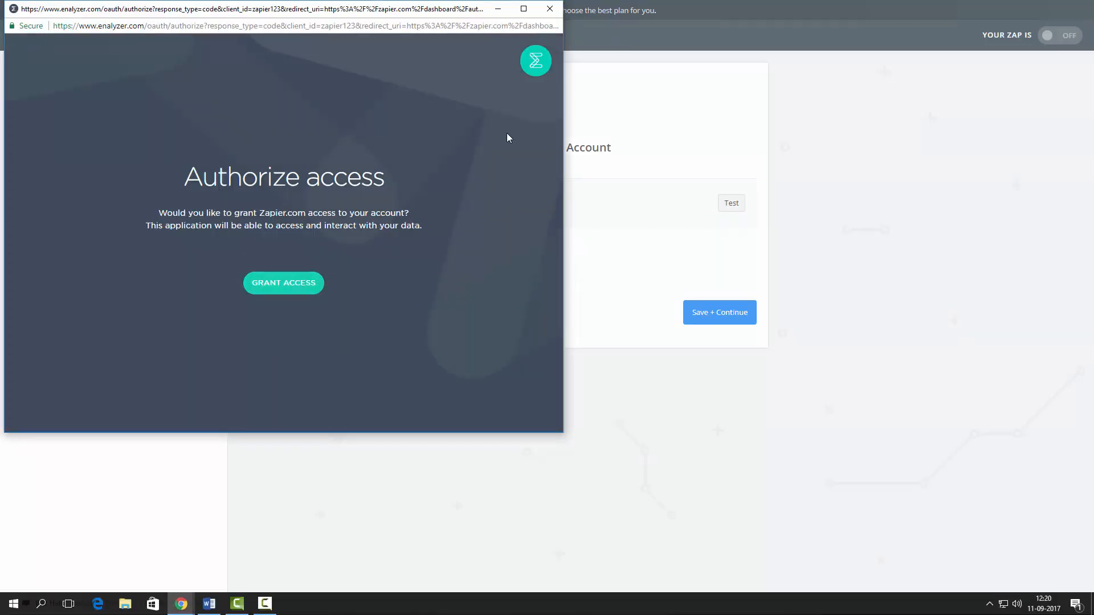
pyautogui.click(550, 10)
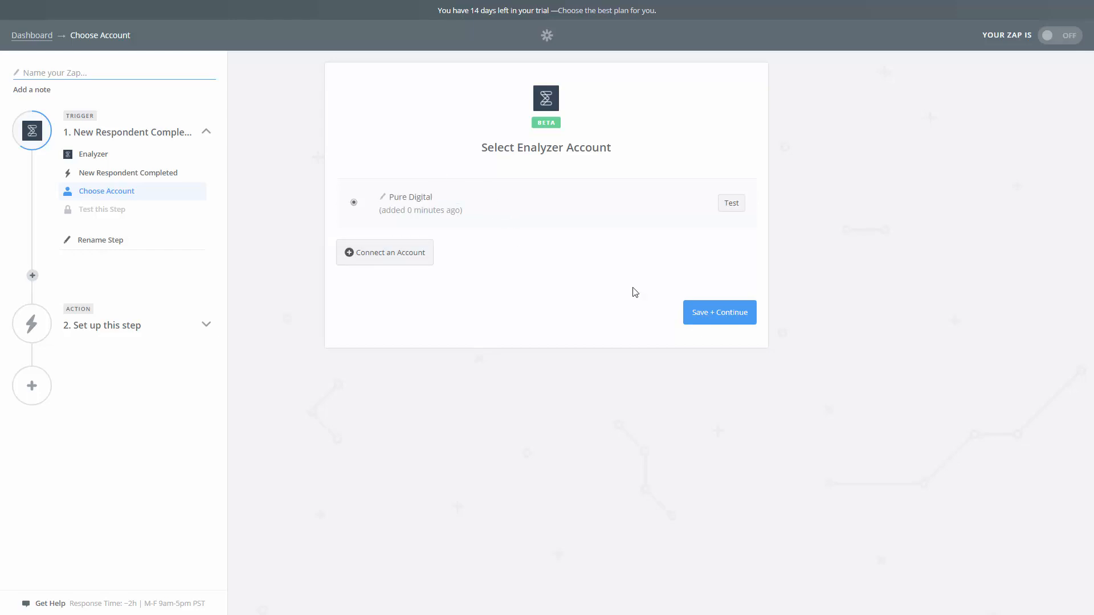
pyautogui.click(733, 323)
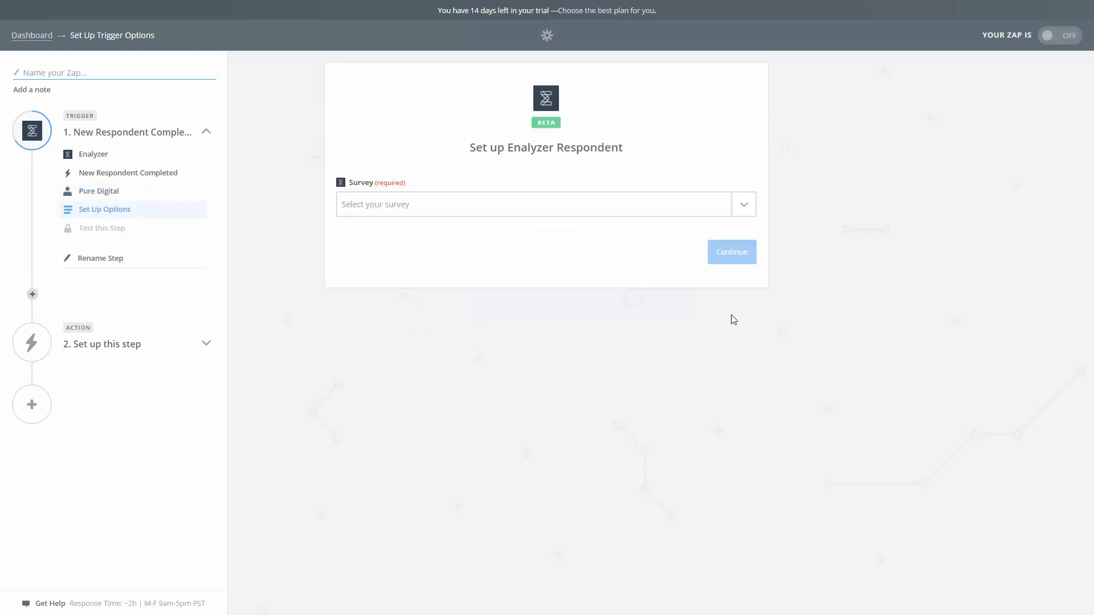
# Set the trigger's survey to Pure Digital mailing list and test the trigger by fetching an existing respondent
pyautogui.click(750, 215)
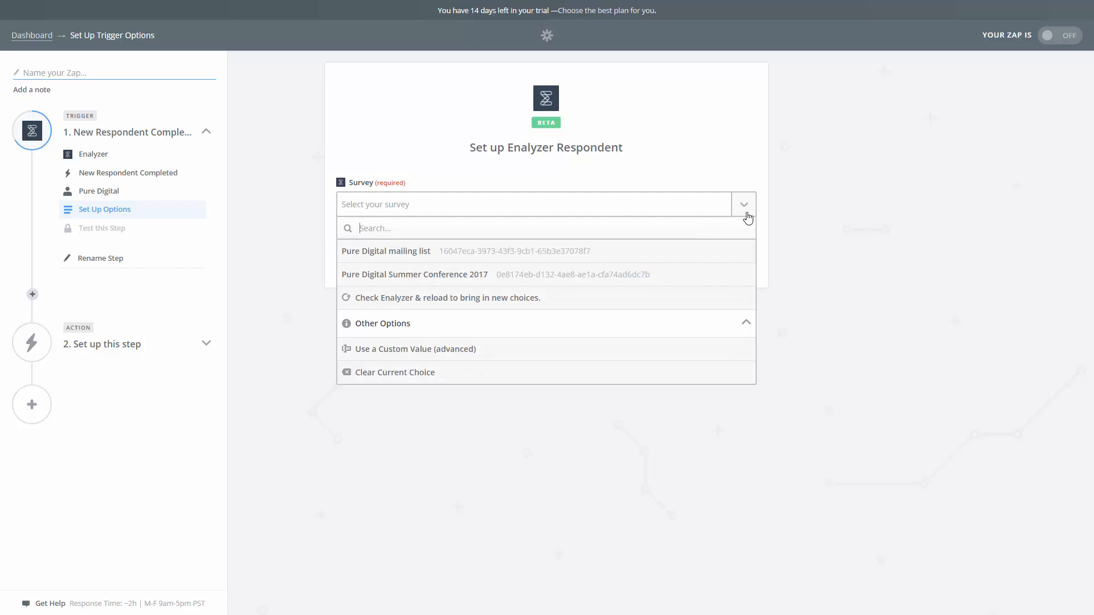
pyautogui.click(478, 259)
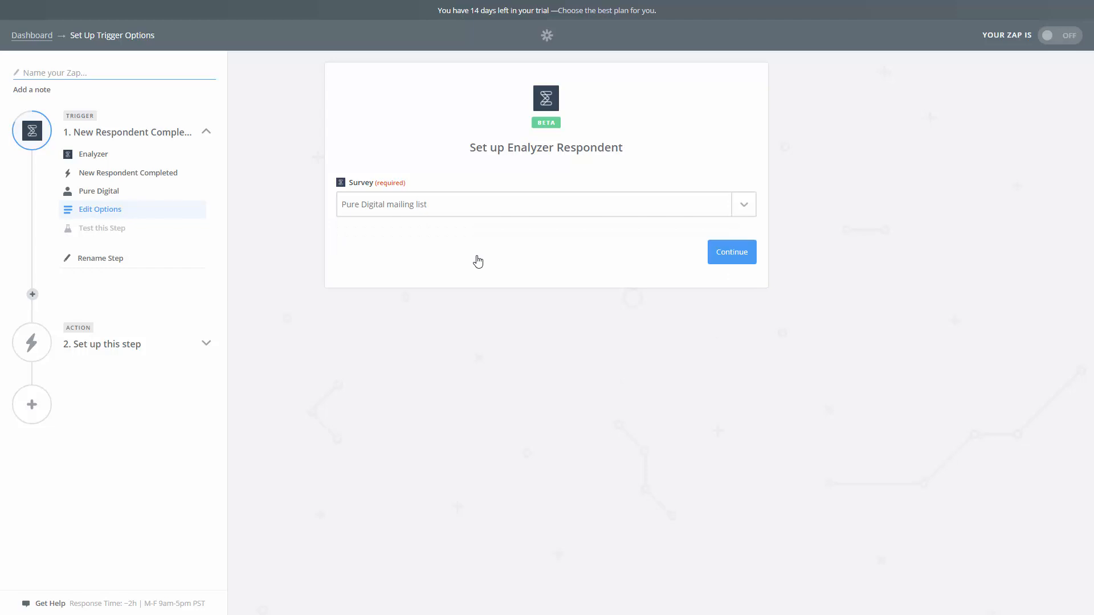
pyautogui.click(739, 254)
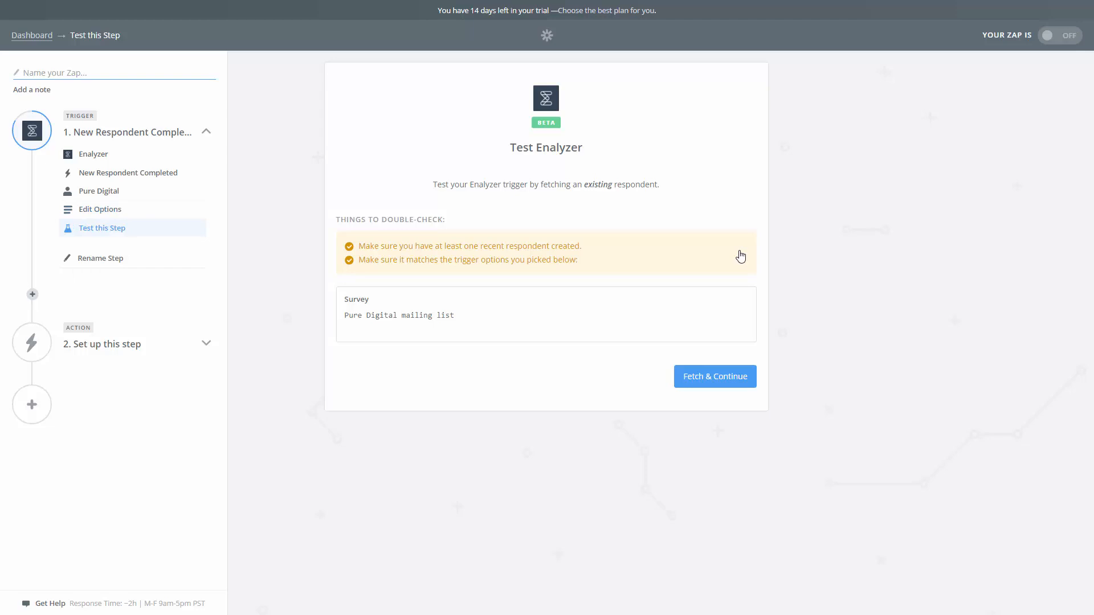
pyautogui.click(722, 385)
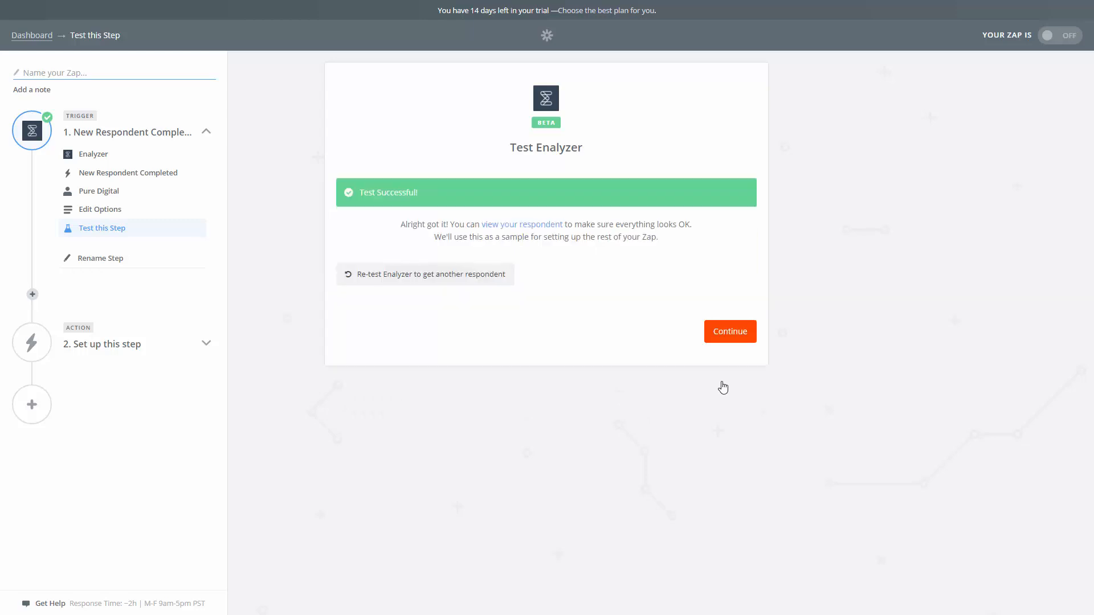
pyautogui.click(730, 336)
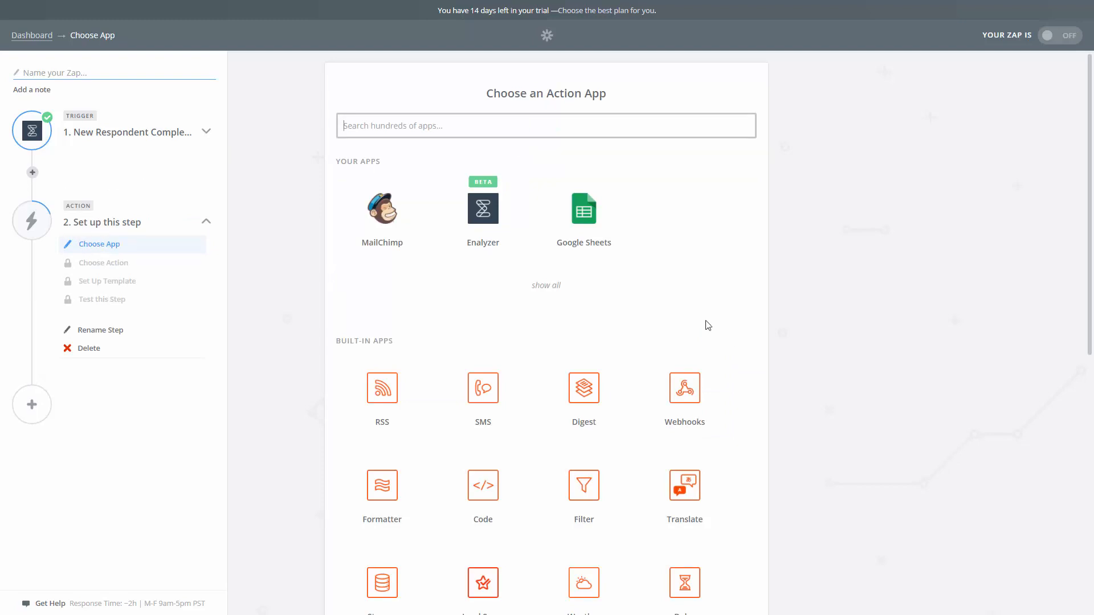
# Choose MailChimp as the action app with the Add/Update Subscriber action
pyautogui.click(386, 236)
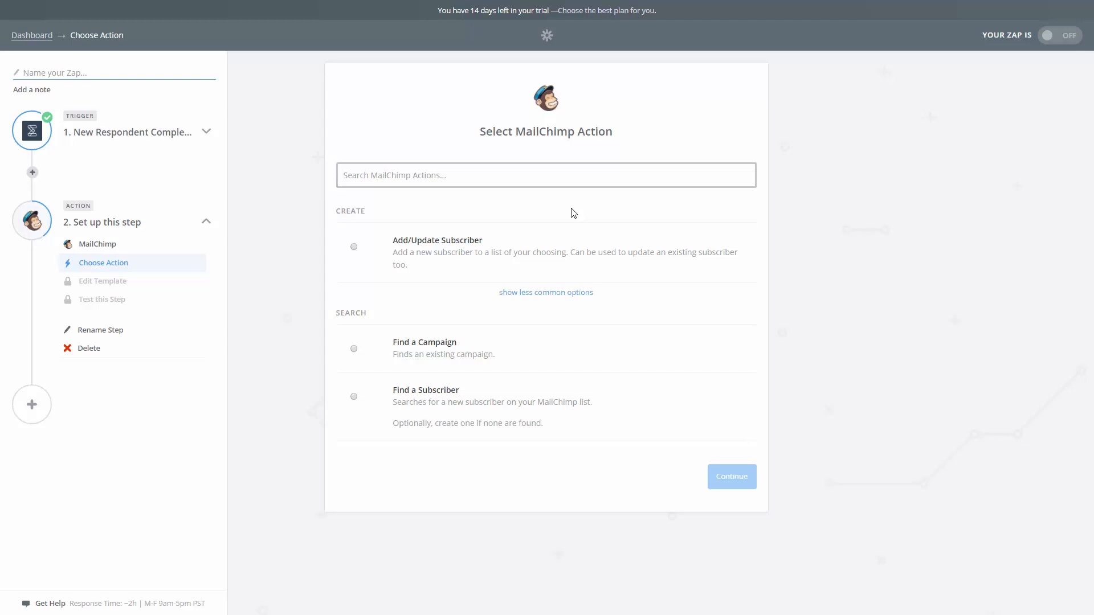
pyautogui.click(482, 260)
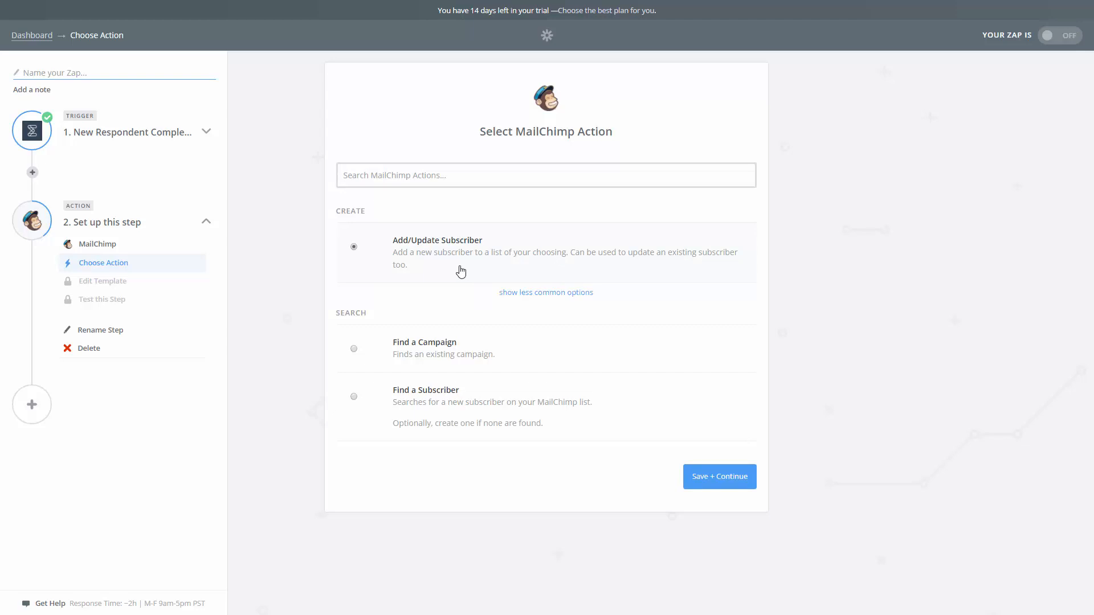
pyautogui.click(733, 483)
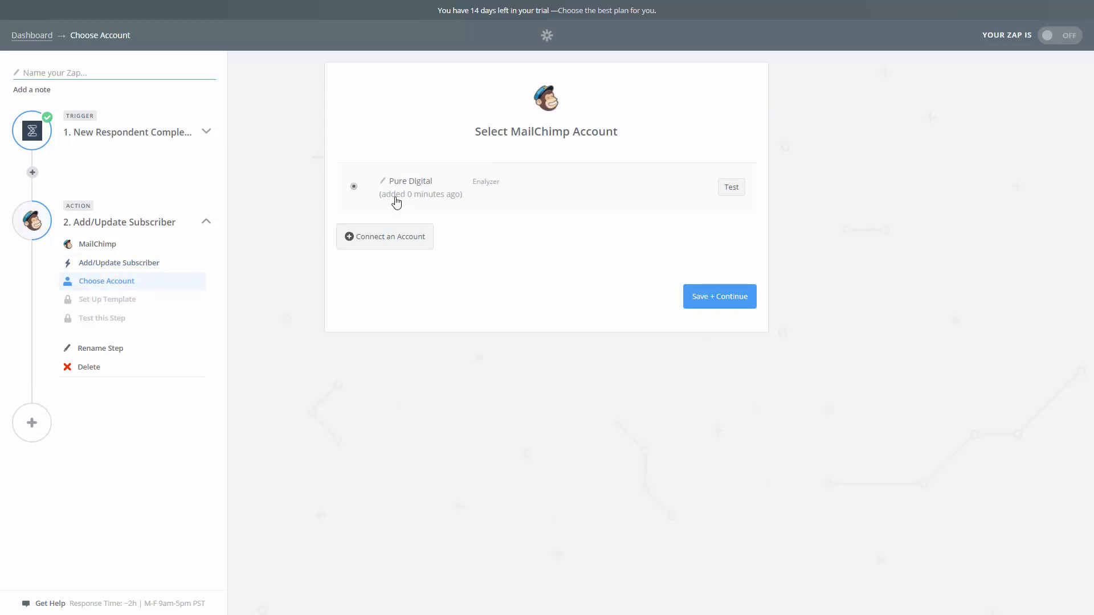
# Check the MailChimp account connection window without logging in, and save the action with the existing Pure Digital account
pyautogui.click(397, 241)
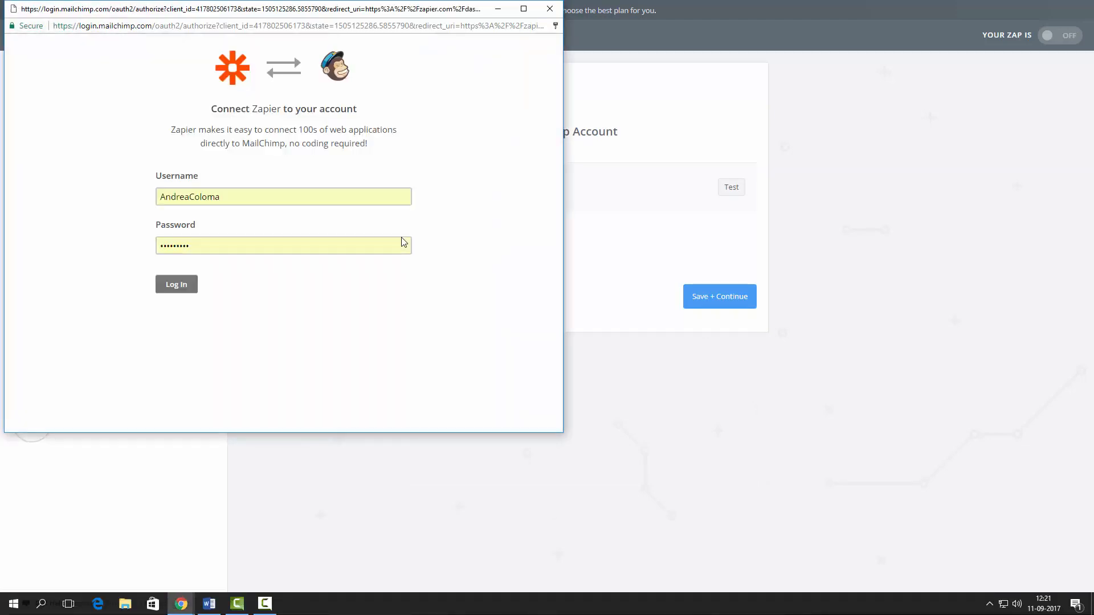
pyautogui.click(550, 9)
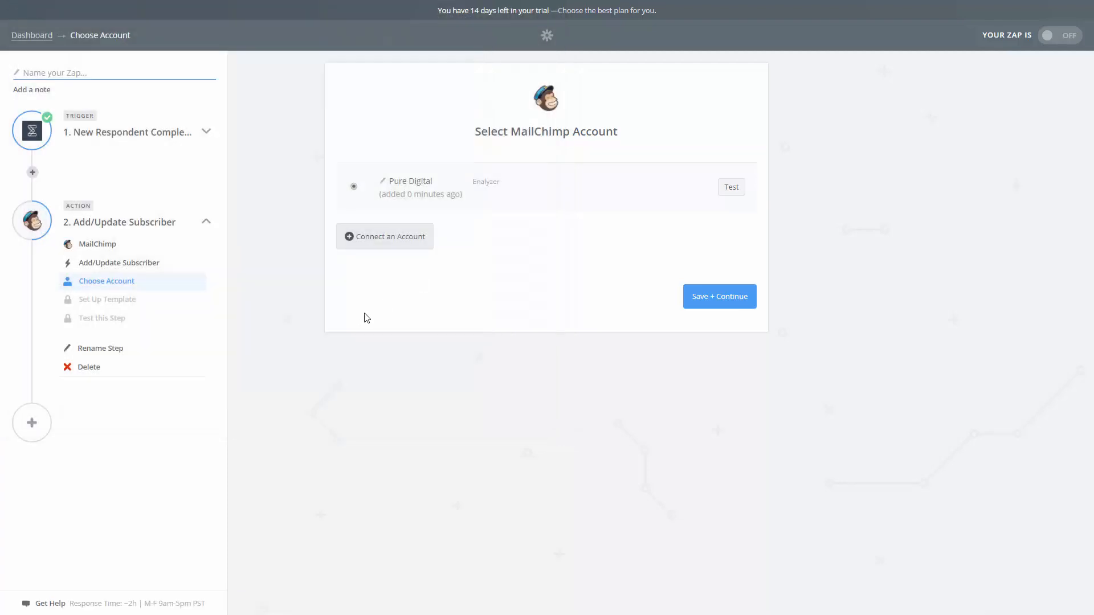
pyautogui.click(383, 181)
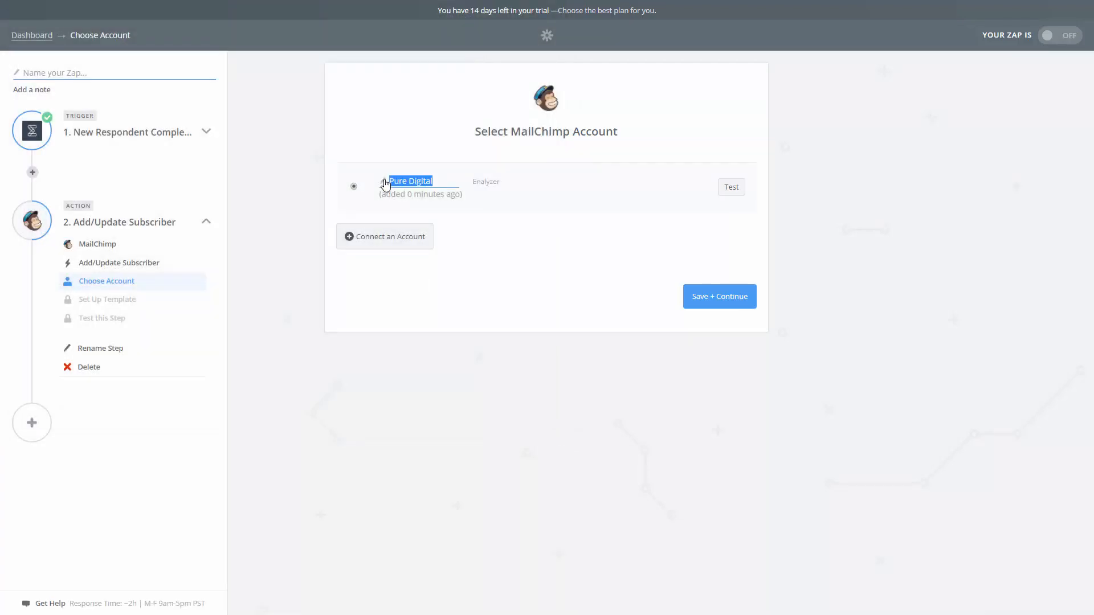
pyautogui.click(735, 296)
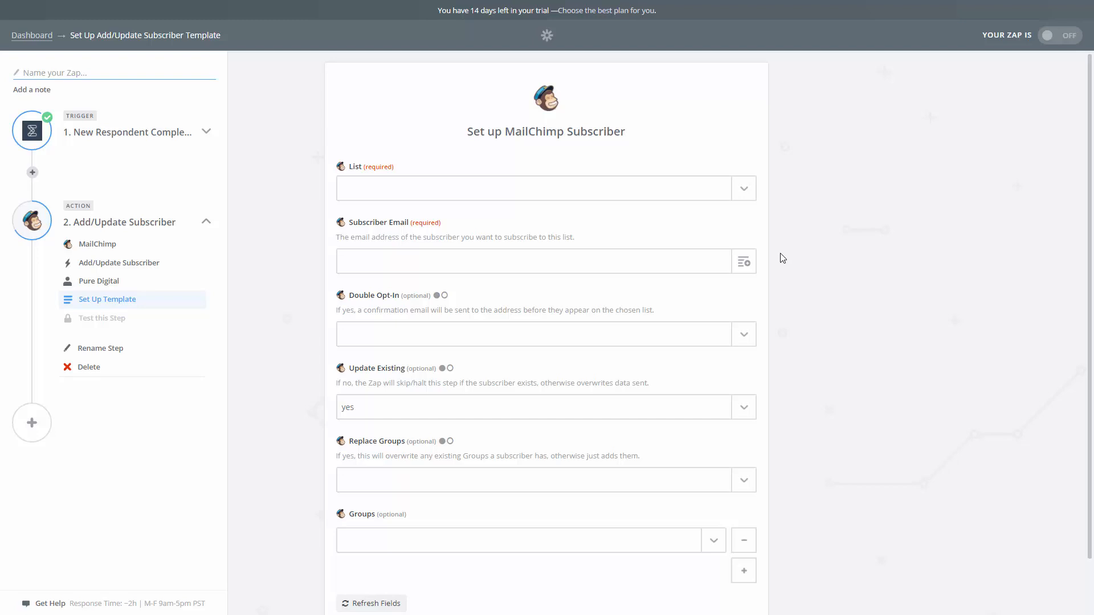
# Set the MailChimp list to Pure Digital and map Subscriber Email to the Email field from Step 1
pyautogui.click(743, 193)
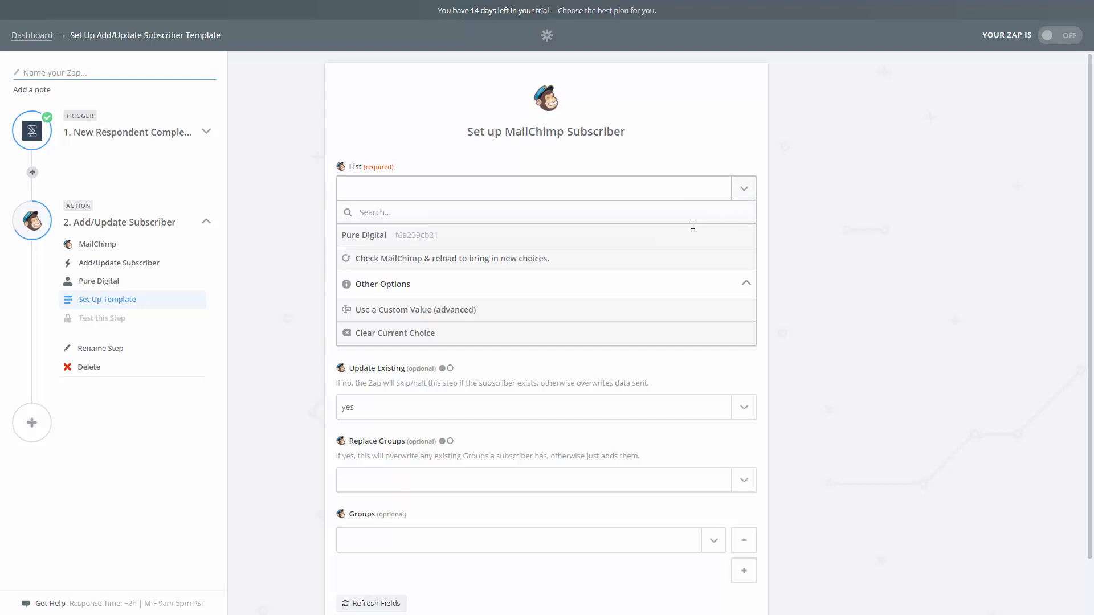
pyautogui.click(547, 238)
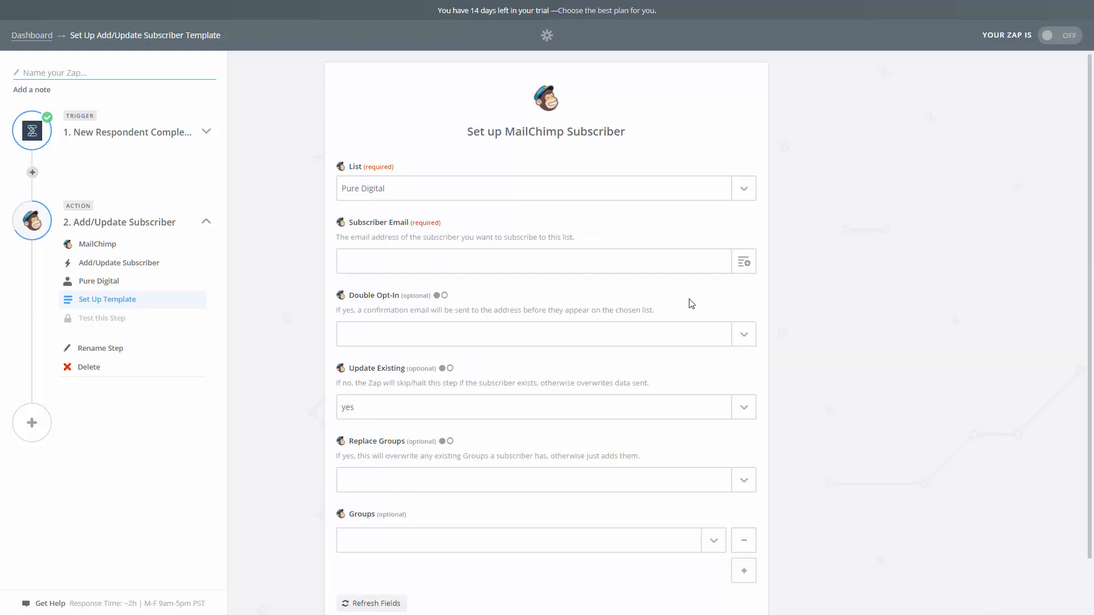
pyautogui.click(744, 263)
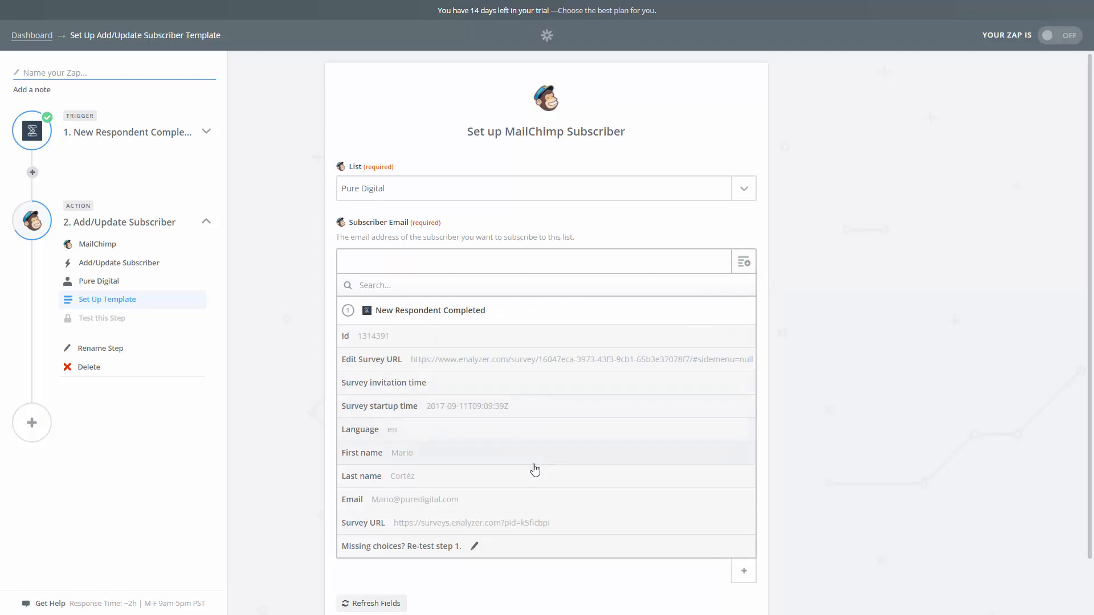
pyautogui.click(512, 500)
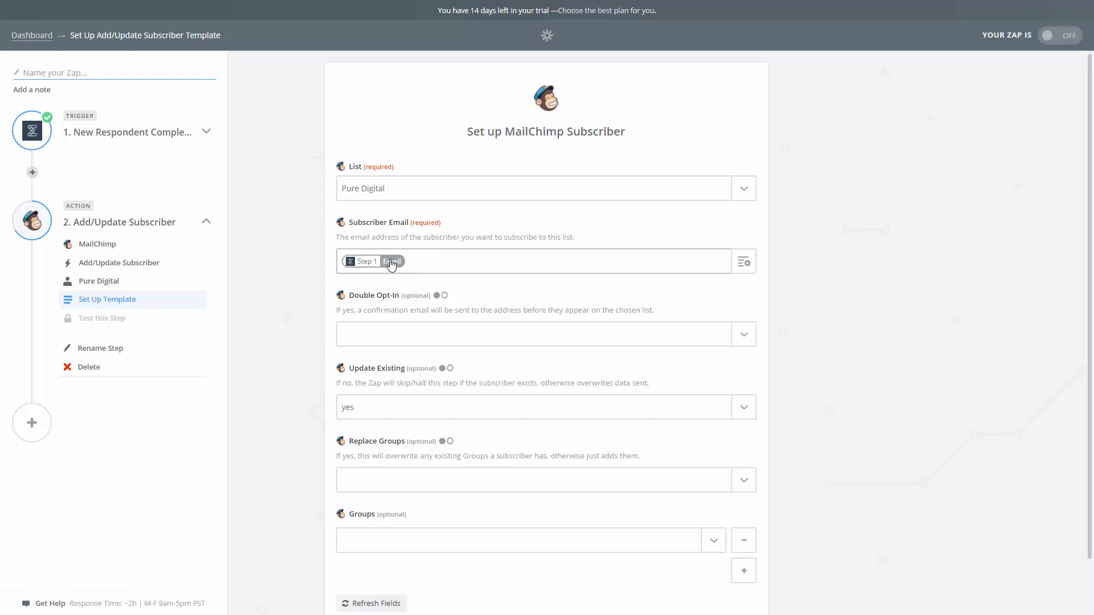
# Set Double Opt-In to no and review the remaining optional fields of the subscriber template
pyautogui.click(744, 335)
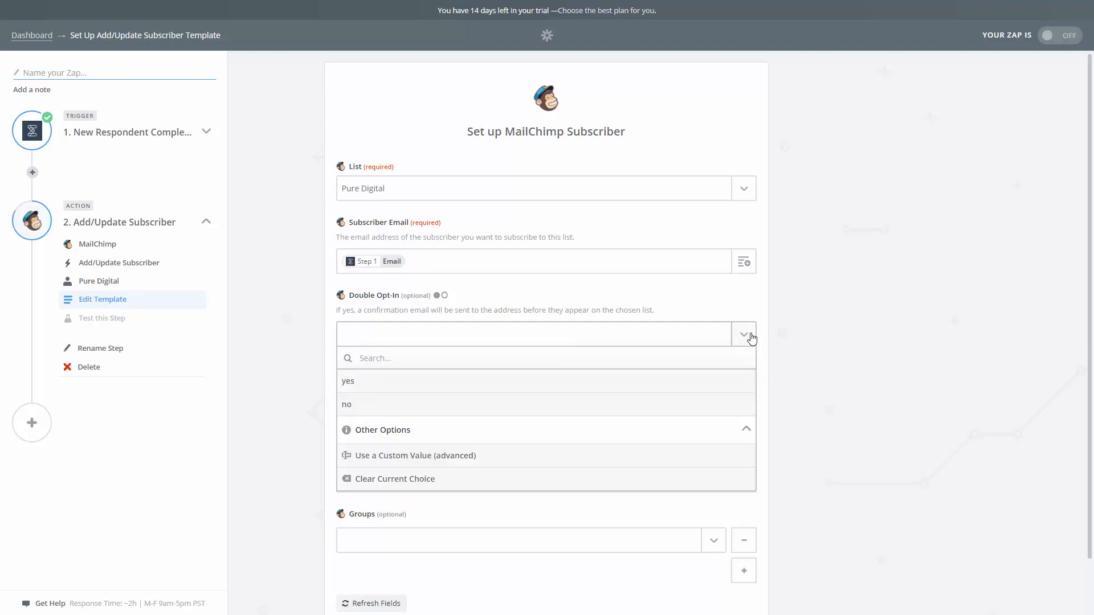
pyautogui.click(400, 405)
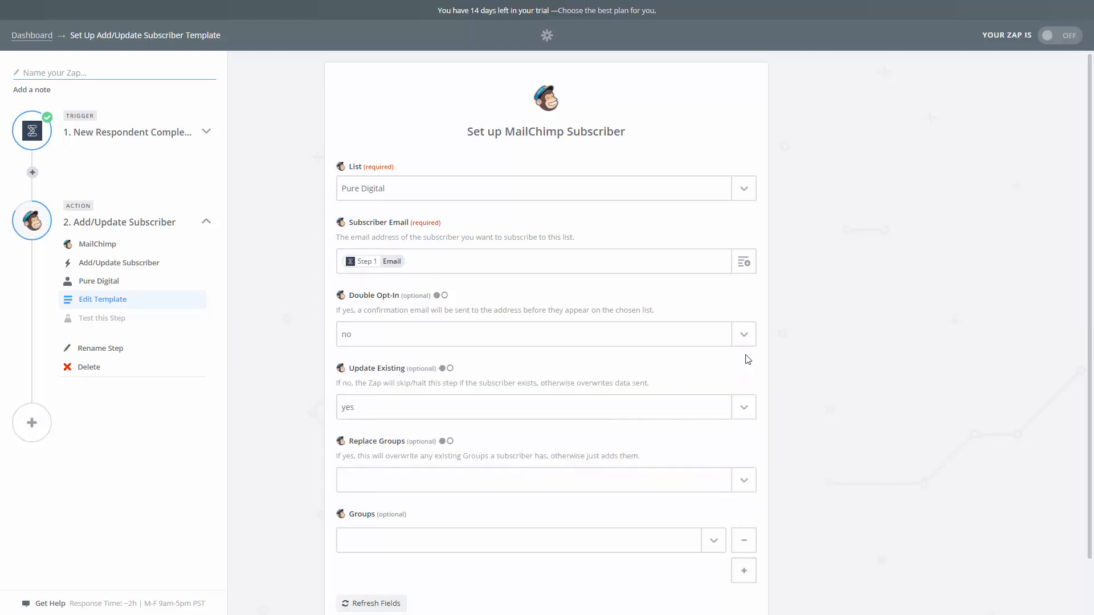
pyautogui.scroll(-2, 761, 350)
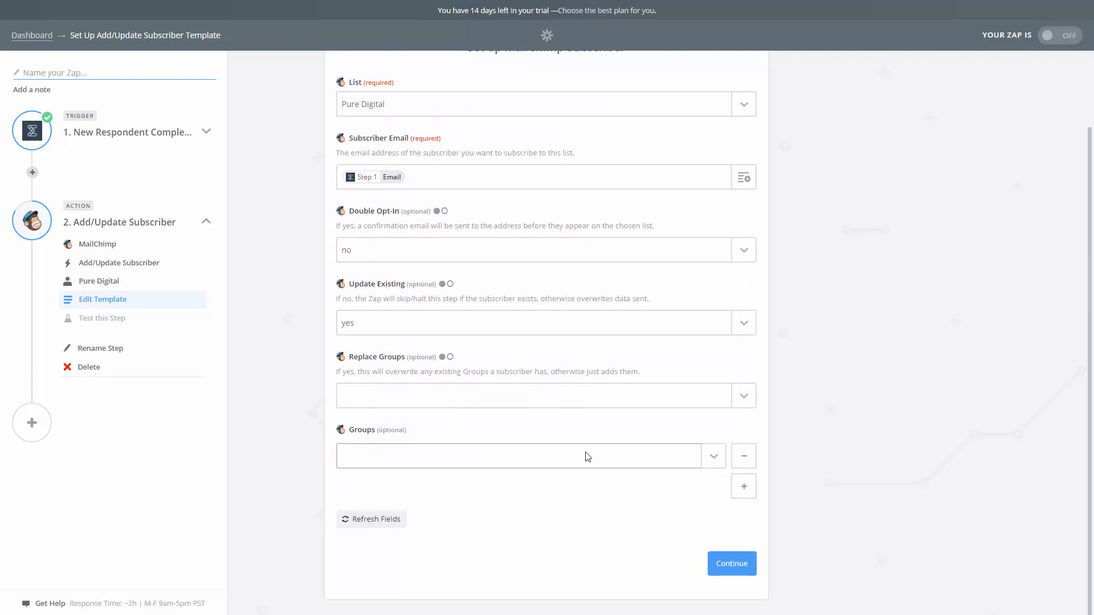
pyautogui.scroll(2, 588, 456)
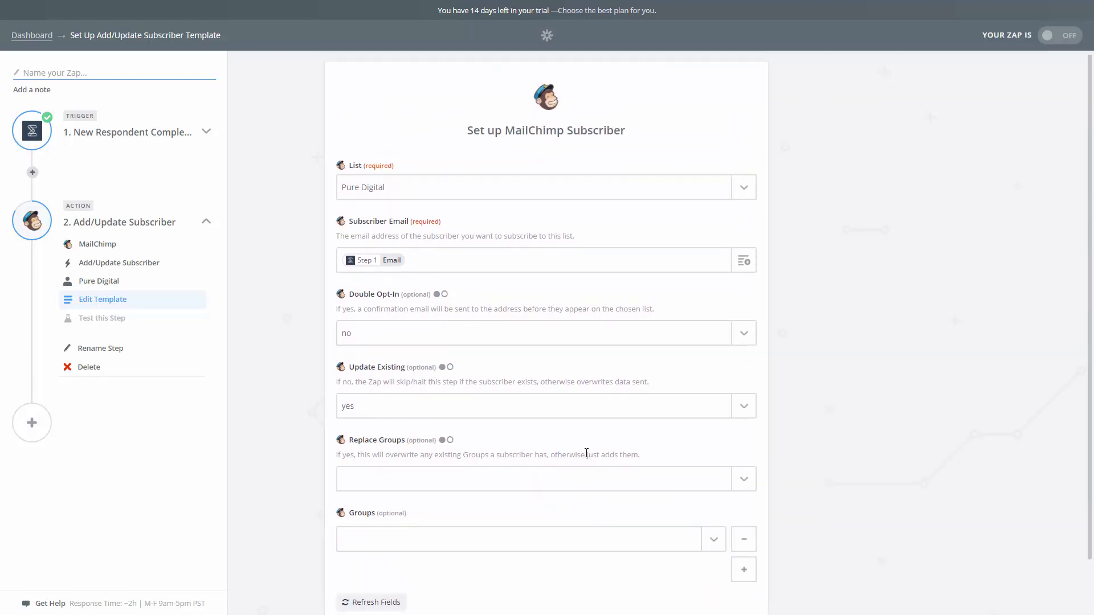
pyautogui.scroll(-2, 586, 453)
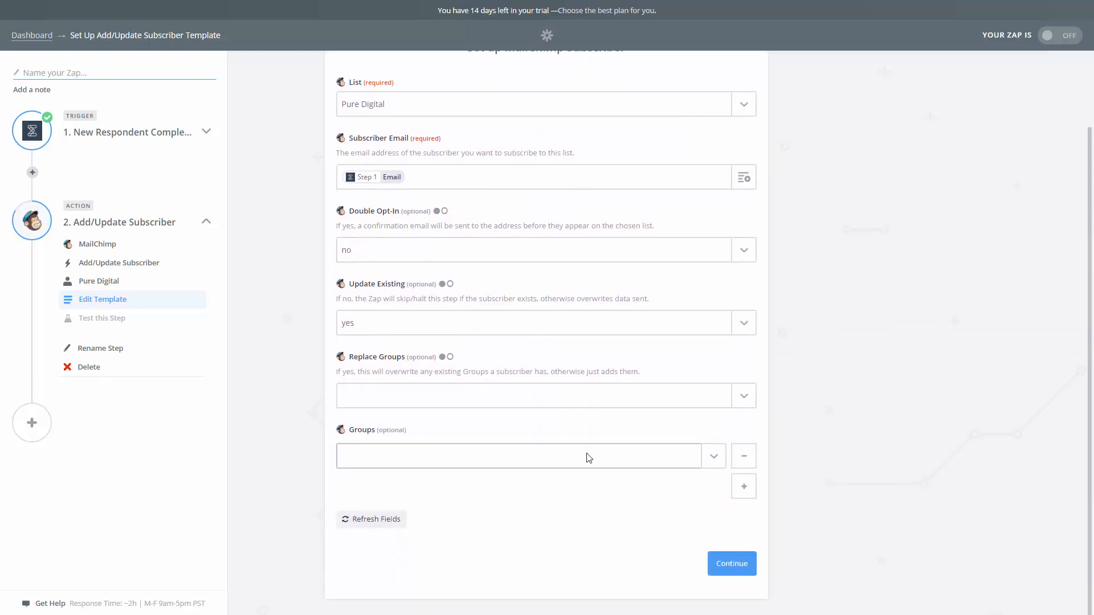
# Save the subscriber template, test the MailChimp action by creating the sample subscriber, and finish the setup
pyautogui.click(732, 563)
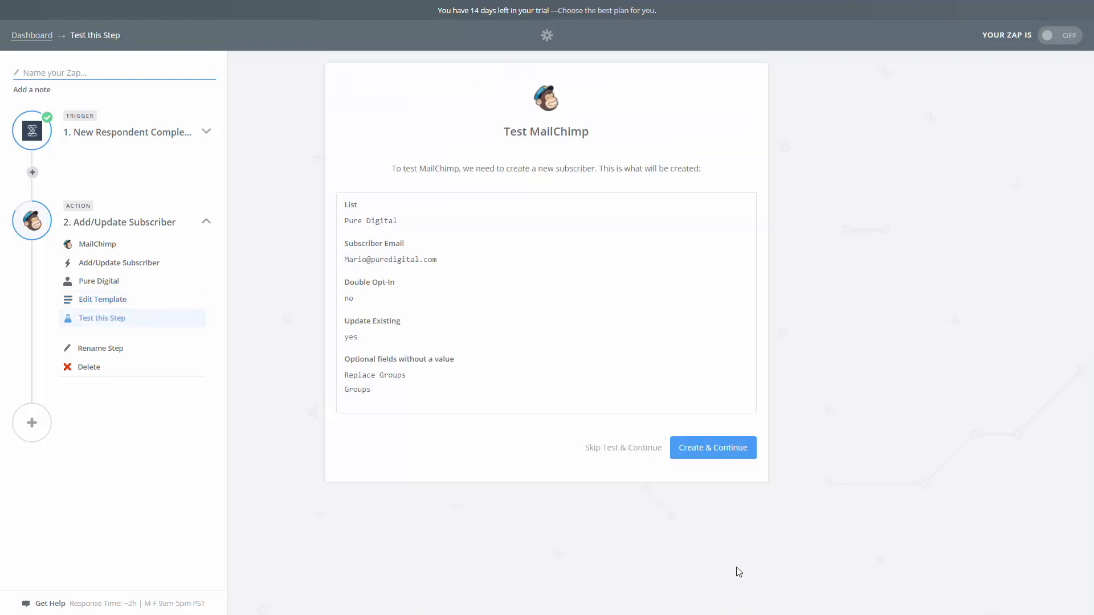
pyautogui.click(706, 447)
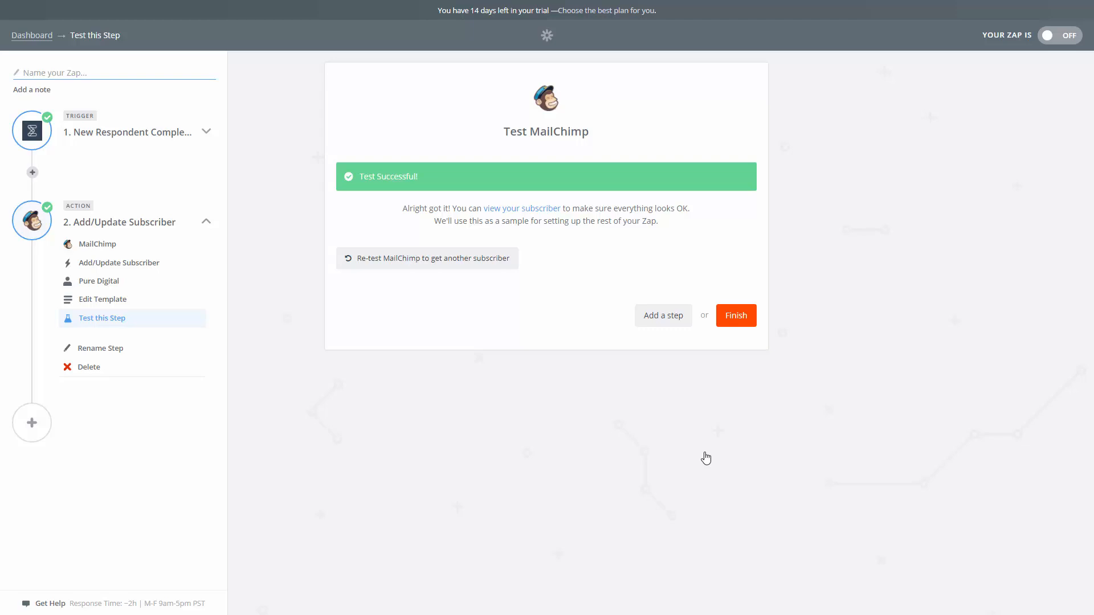
pyautogui.click(746, 316)
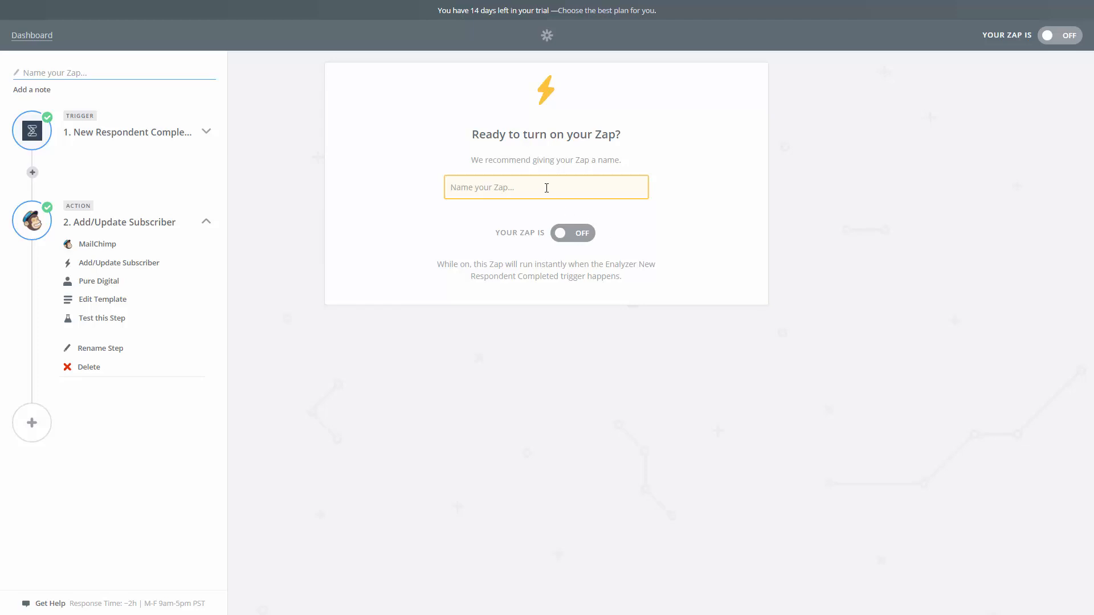
# Name the Zap "Pure Digital mailing list" and turn it on, closing the setup by going to the dashboard
pyautogui.write('P')
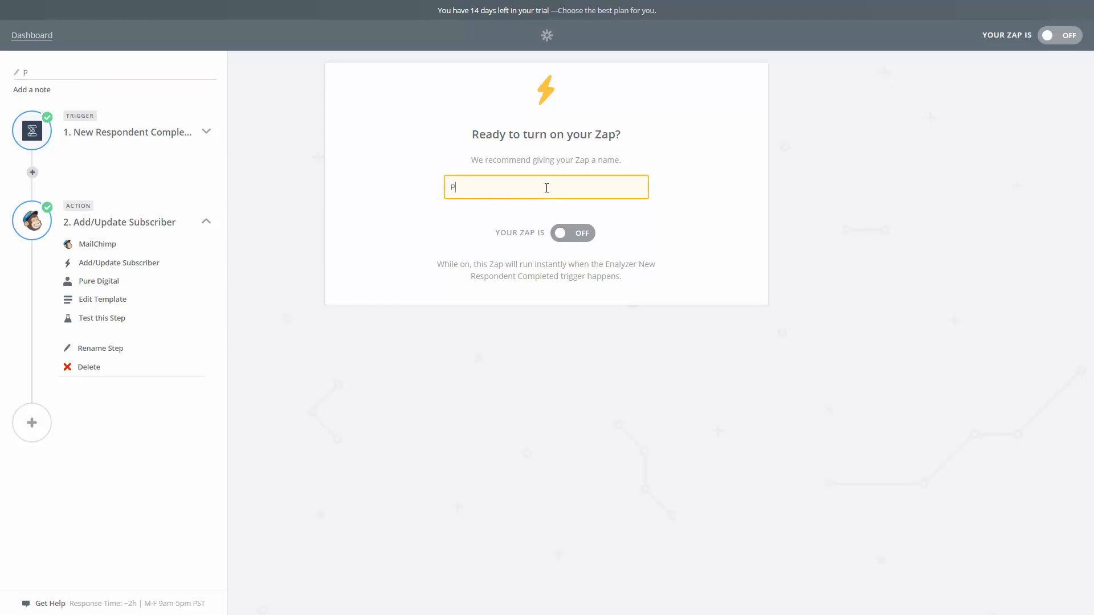
pyautogui.write('ure Digital mailing list')
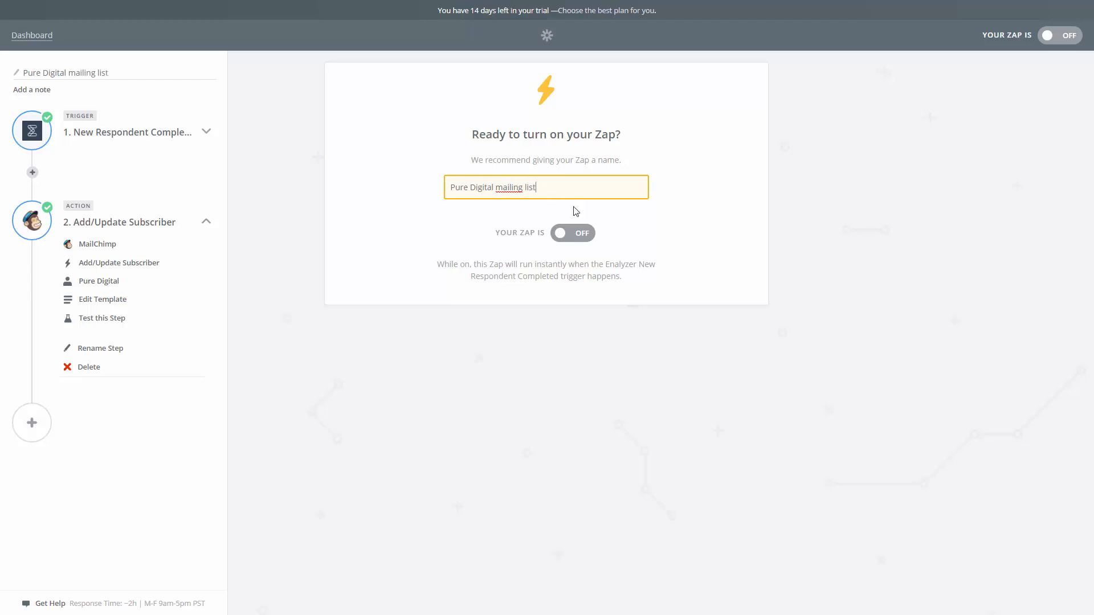
pyautogui.click(574, 238)
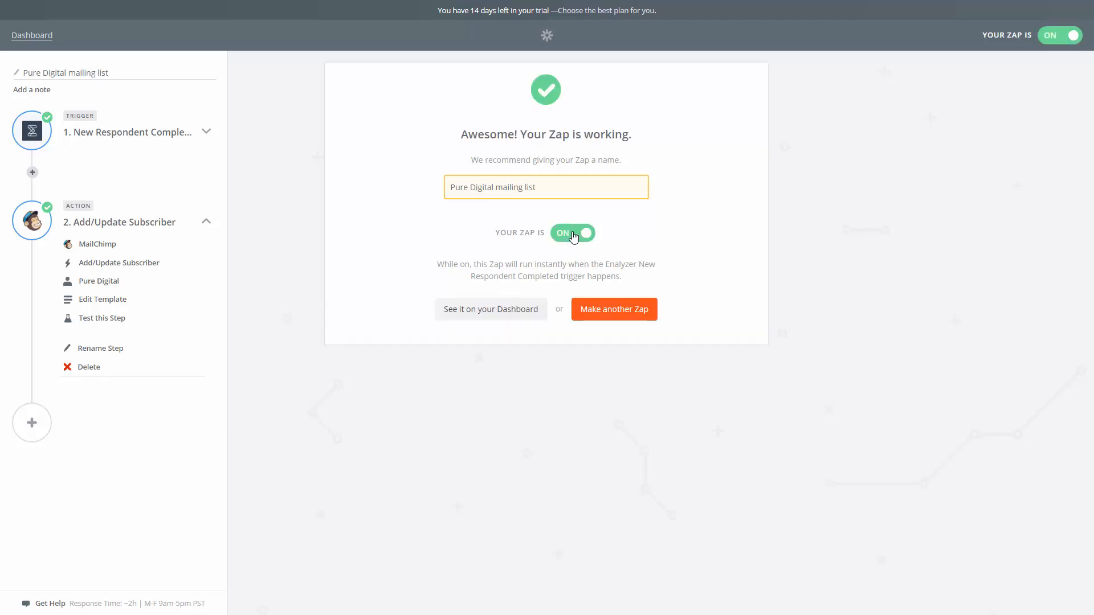
pyautogui.click(514, 317)
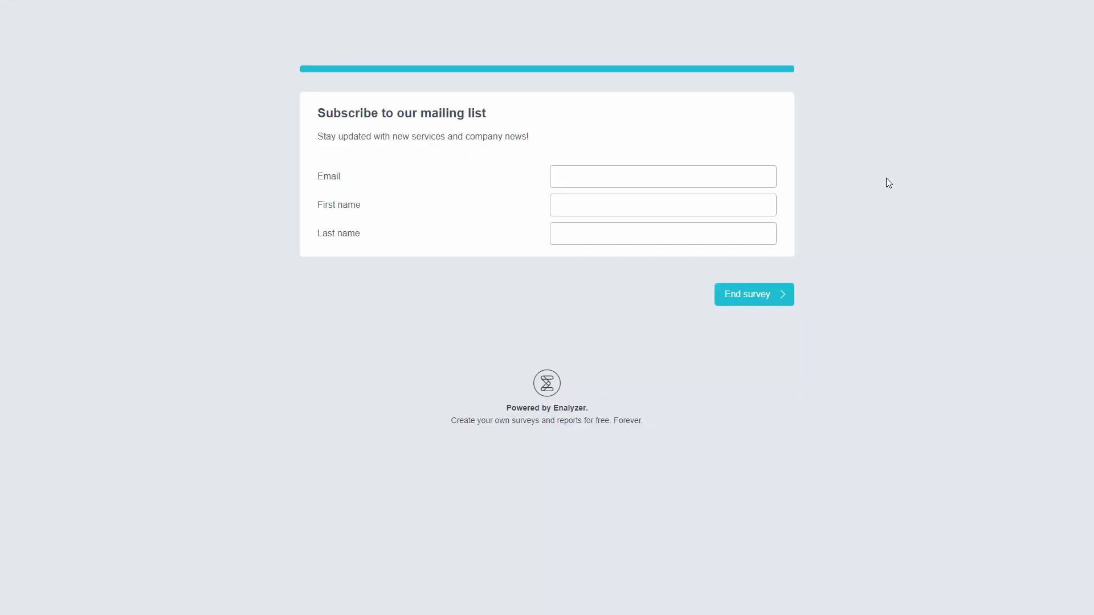
# Fill in the mailing list survey with the respondent's email, first name and last name, and end the survey
pyautogui.click(683, 176)
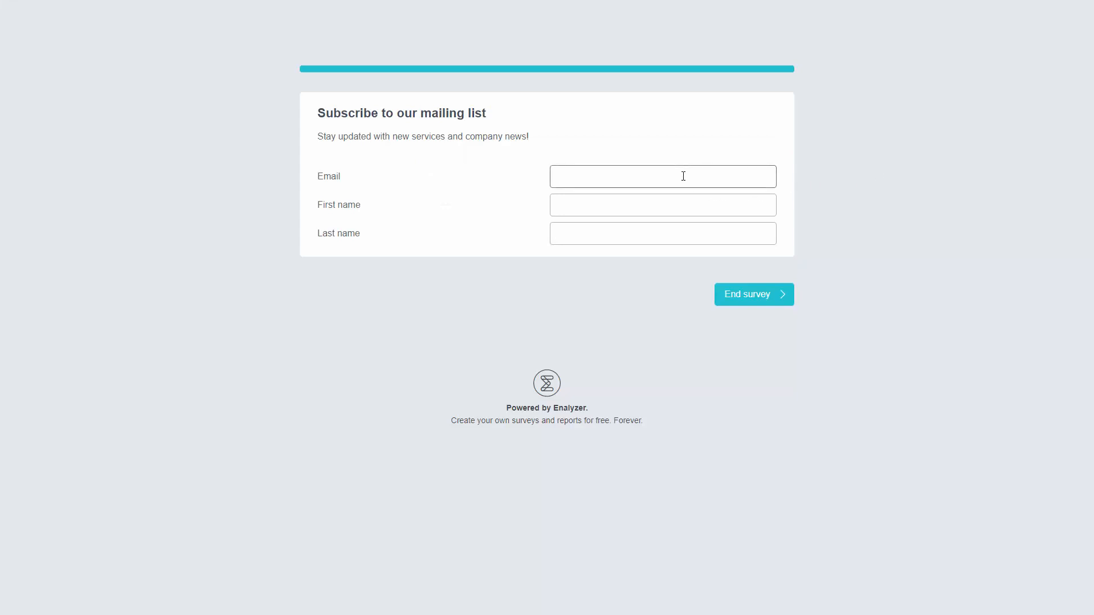
pyautogui.press('Tab')
pyautogui.press('Tab')
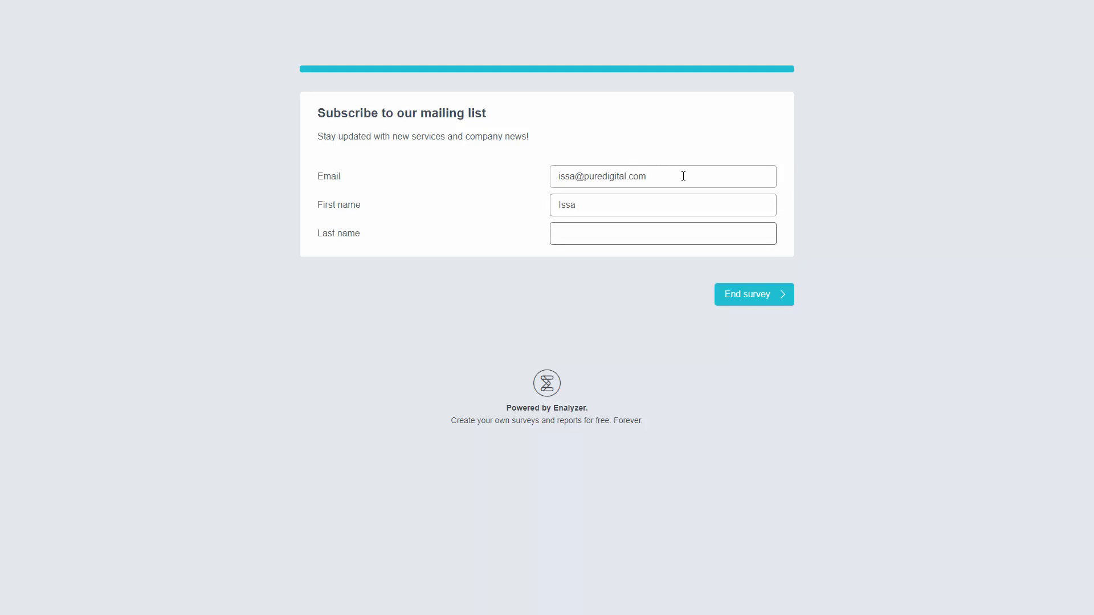
pyautogui.click(751, 295)
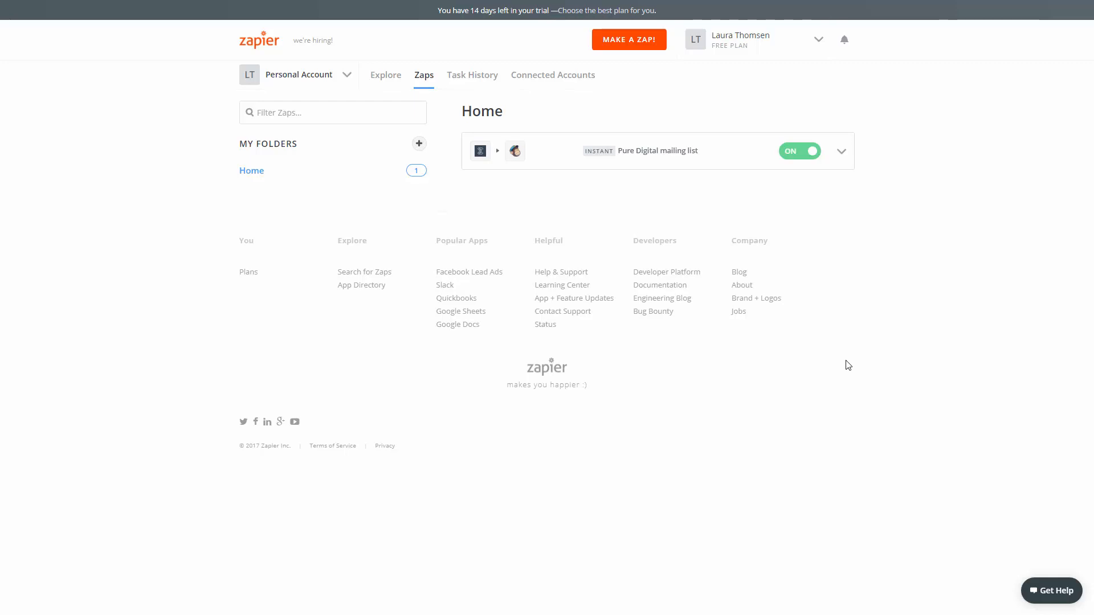
# Examine the name and email columns and the 2017 summer conference worksheet in the Pure Digital Summer participant list in Google Sheets
pyautogui.hotkey('ctrl', 'Tab')
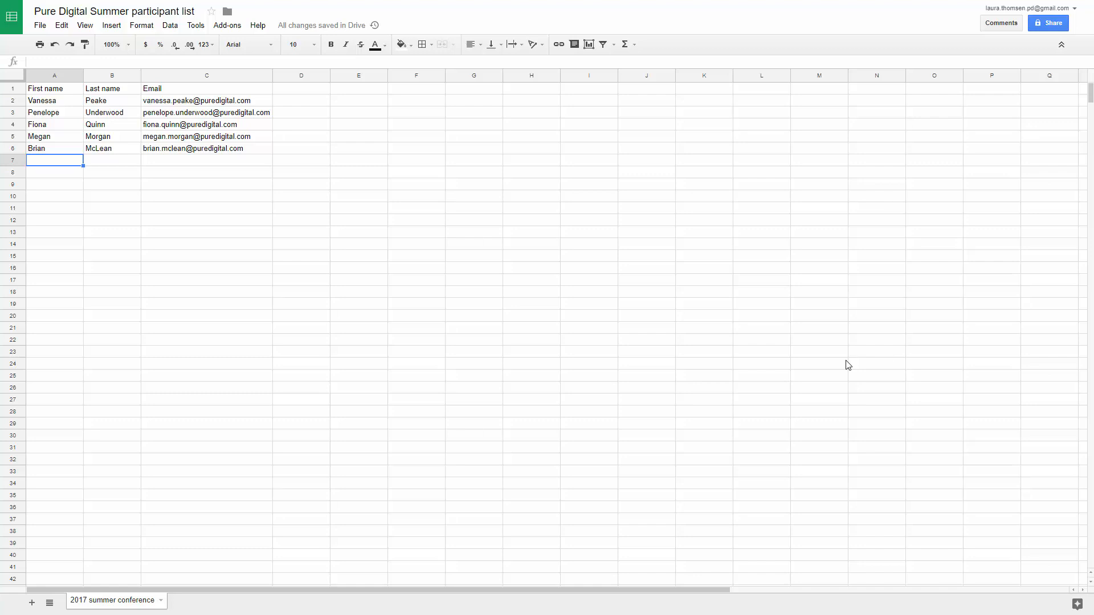
pyautogui.click(51, 139)
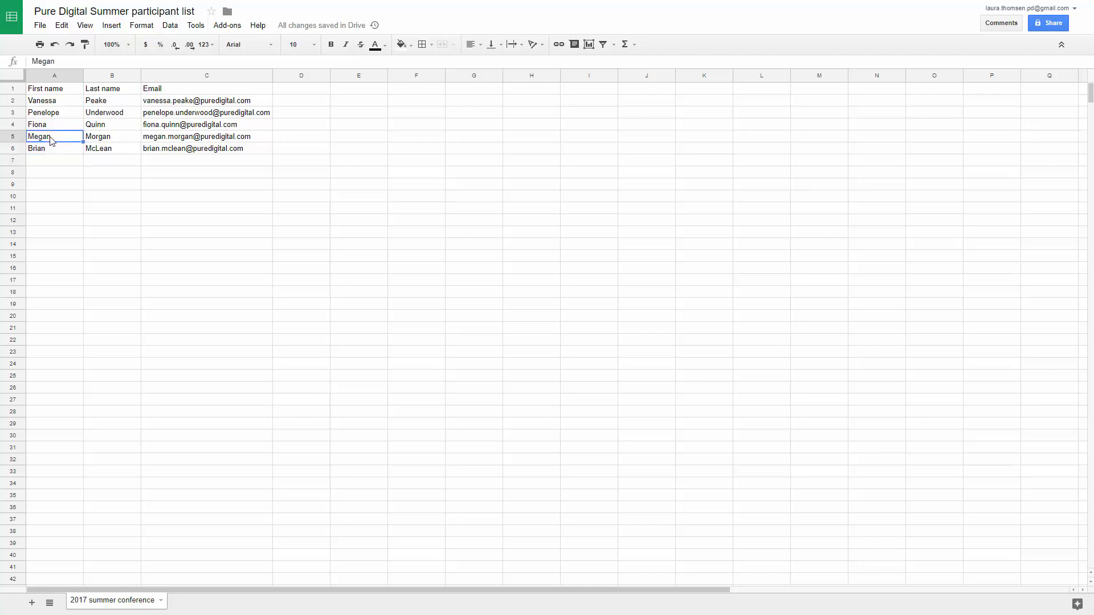
pyautogui.press('Right')
pyautogui.press('Right')
pyautogui.press('Left')
pyautogui.press('Left')
pyautogui.press('Right')
pyautogui.press('Right')
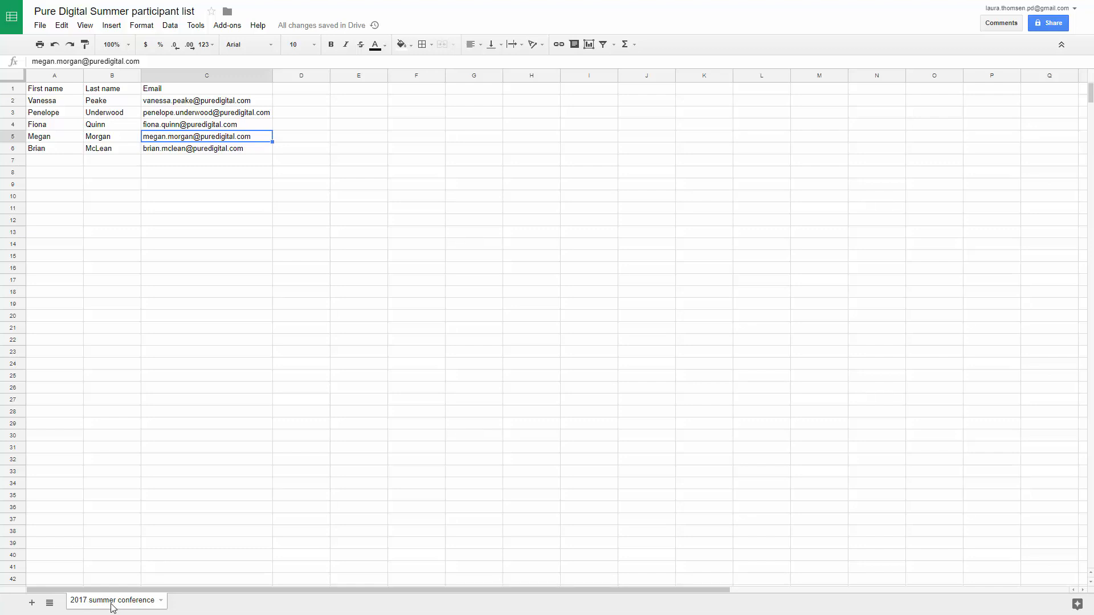
pyautogui.click(50, 175)
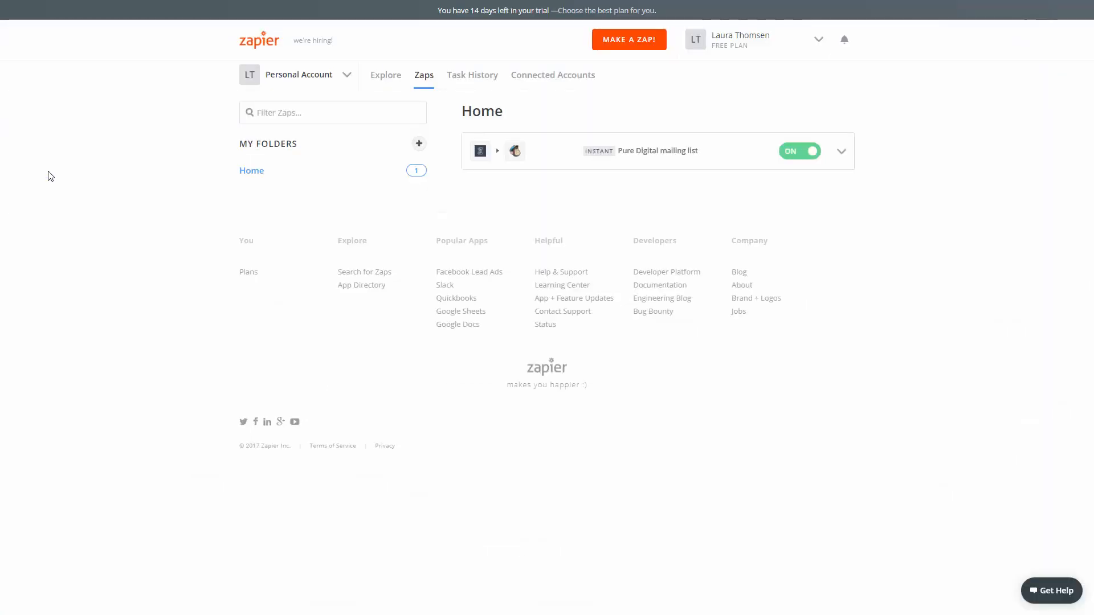
# Make a new Zap in Zapier with the Google Sheets trigger New or Updated Spreadsheet Row
pyautogui.click(630, 48)
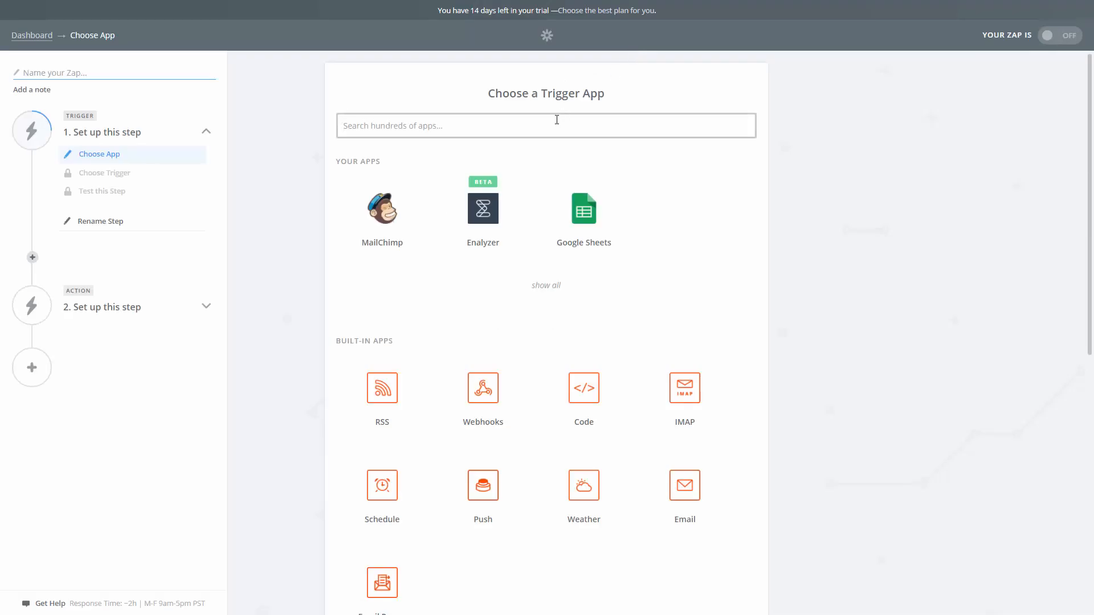
pyautogui.click(573, 213)
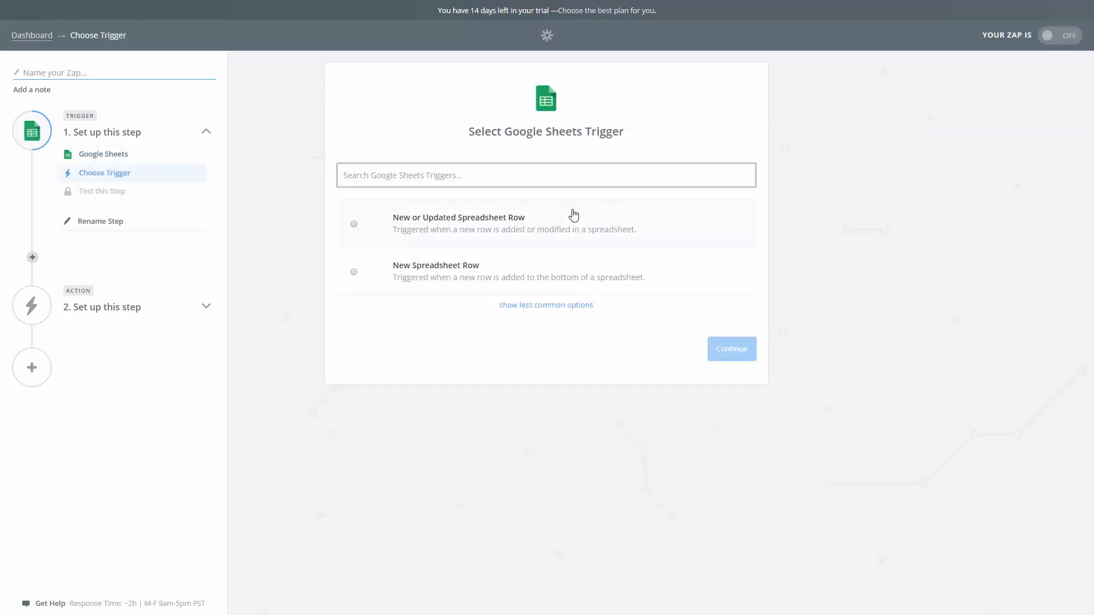
pyautogui.click(529, 238)
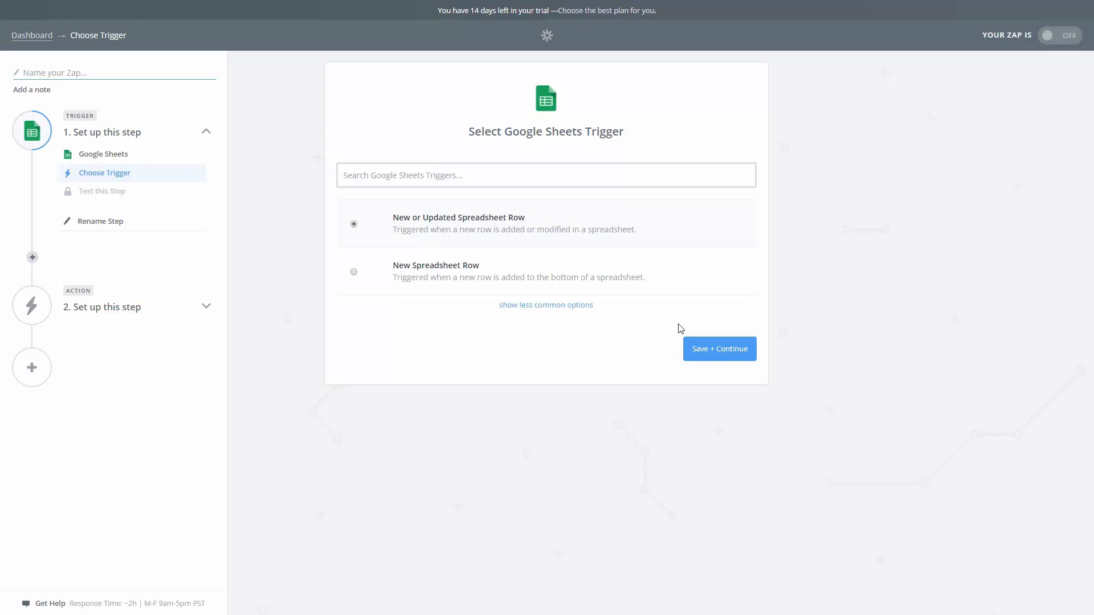
pyautogui.click(706, 355)
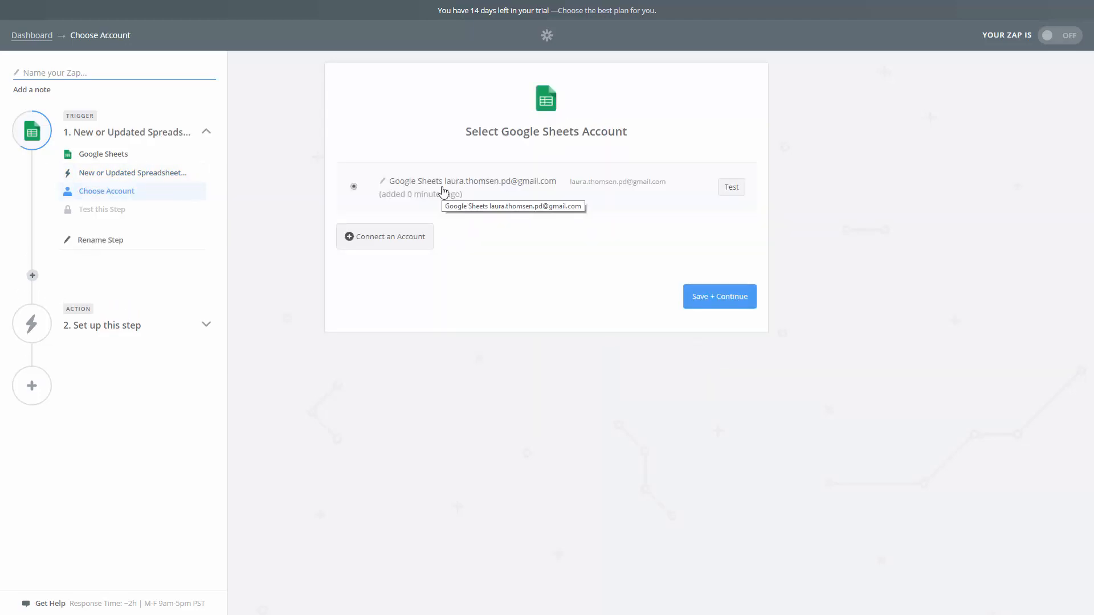
# Go through the Google account authorization for Google Sheets and save the listed Google Sheets account for the trigger
pyautogui.click(419, 249)
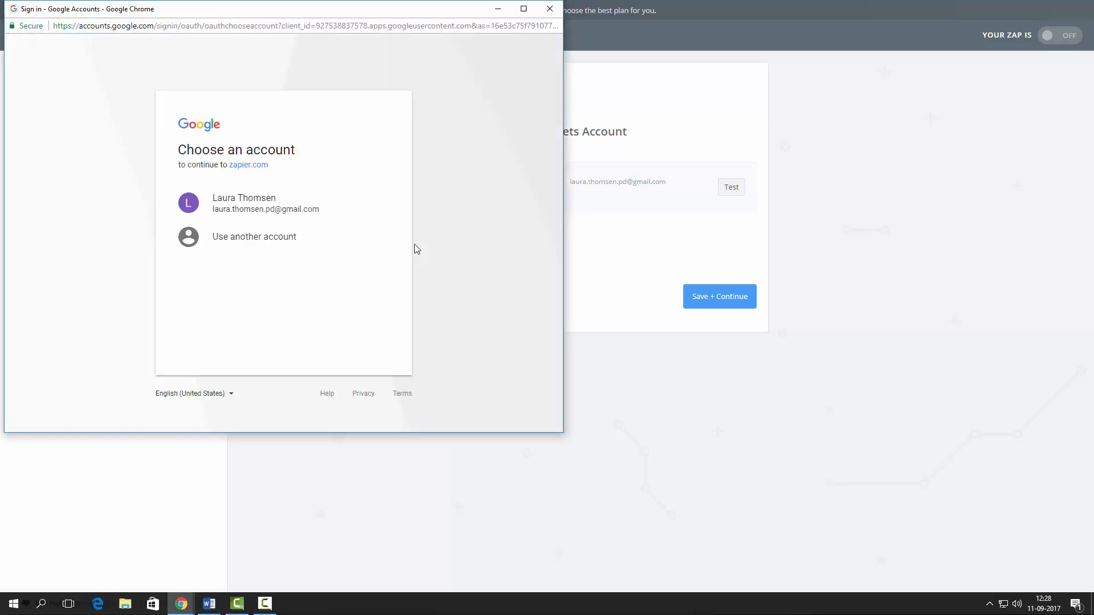
pyautogui.click(338, 223)
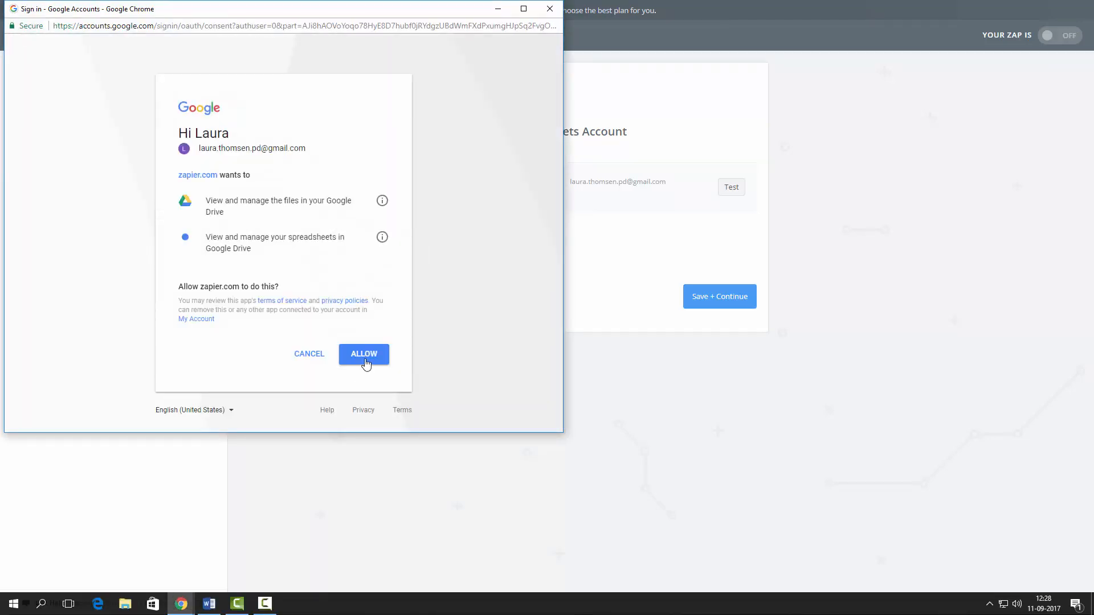
pyautogui.click(550, 8)
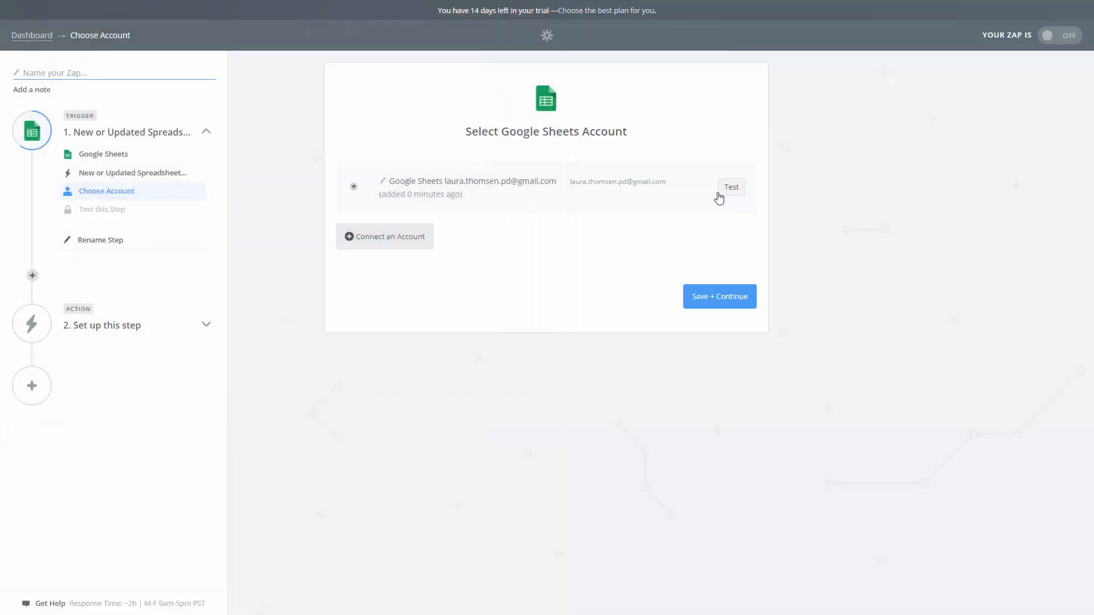
pyautogui.click(719, 296)
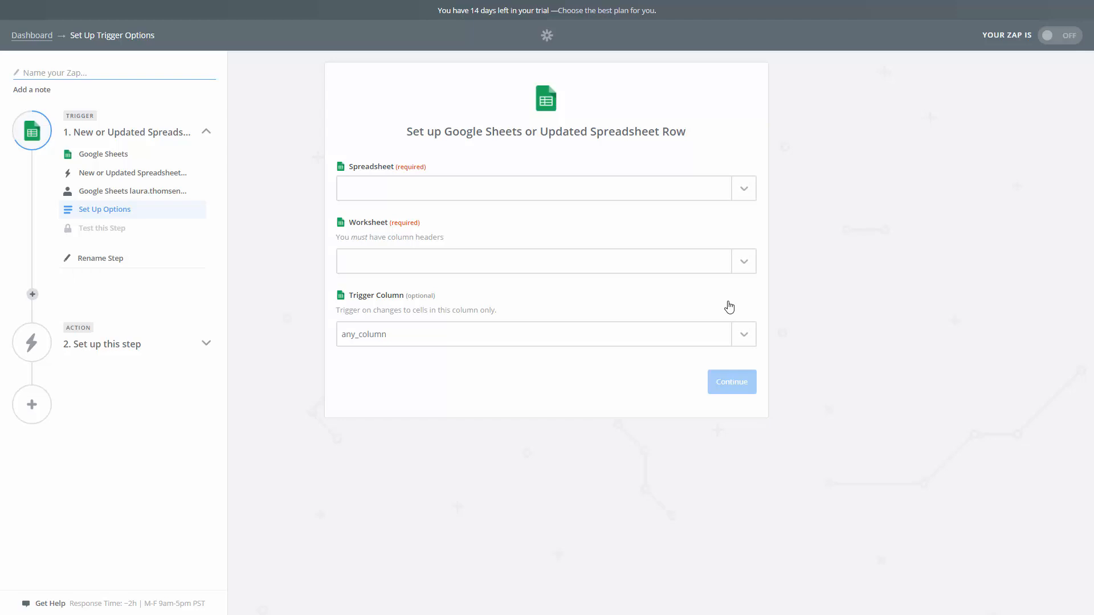
# Set the trigger's spreadsheet to Pure Digital Summer participant list, the worksheet to 2017 summer conference and the trigger column to Email
pyautogui.click(742, 195)
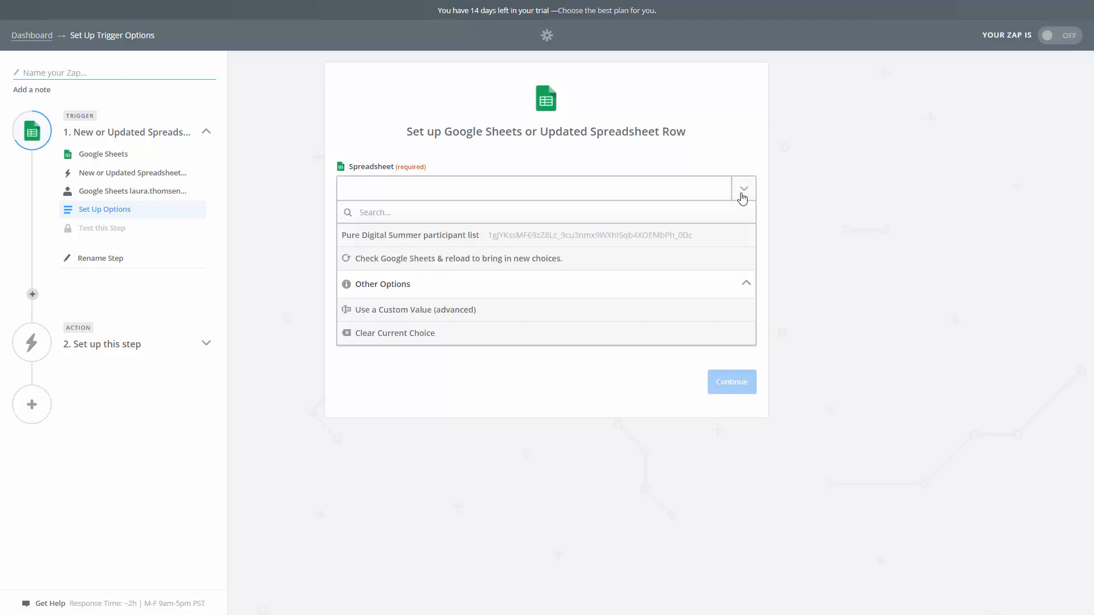
pyautogui.click(474, 246)
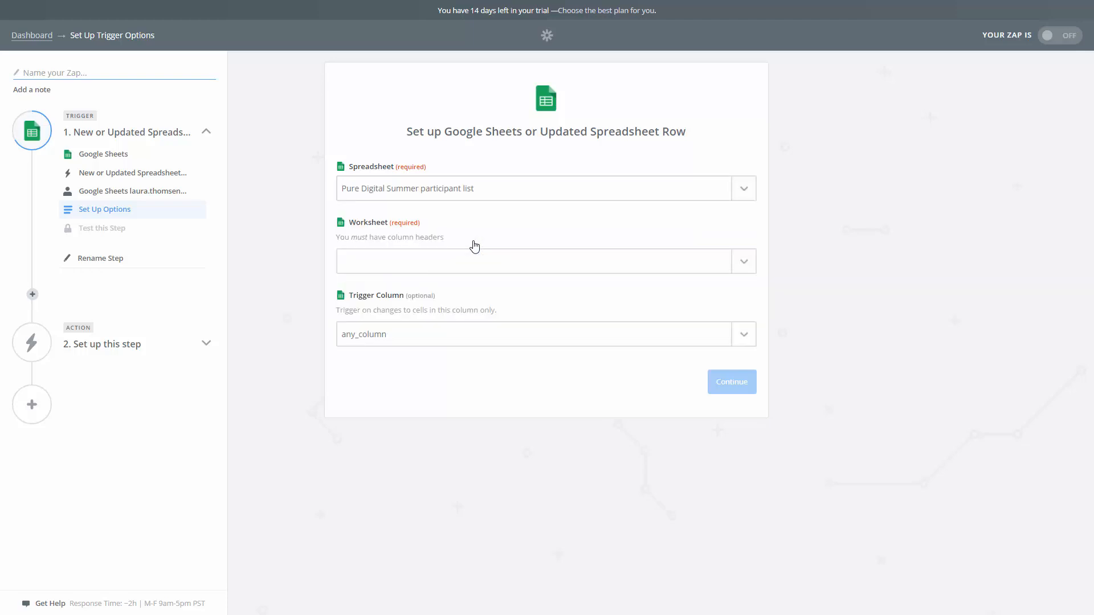
pyautogui.click(752, 267)
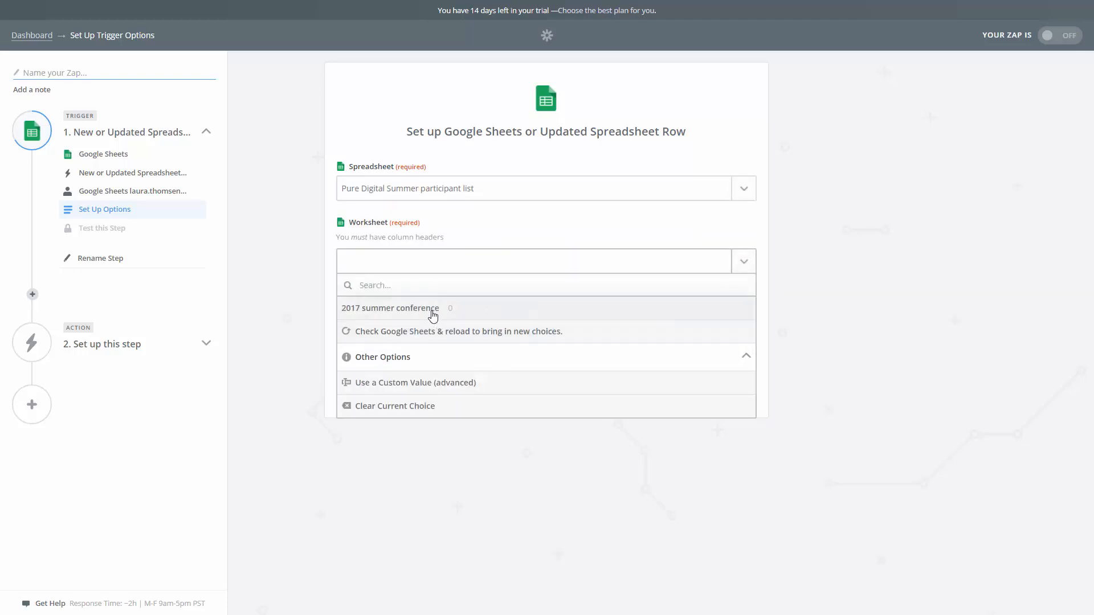
pyautogui.click(433, 315)
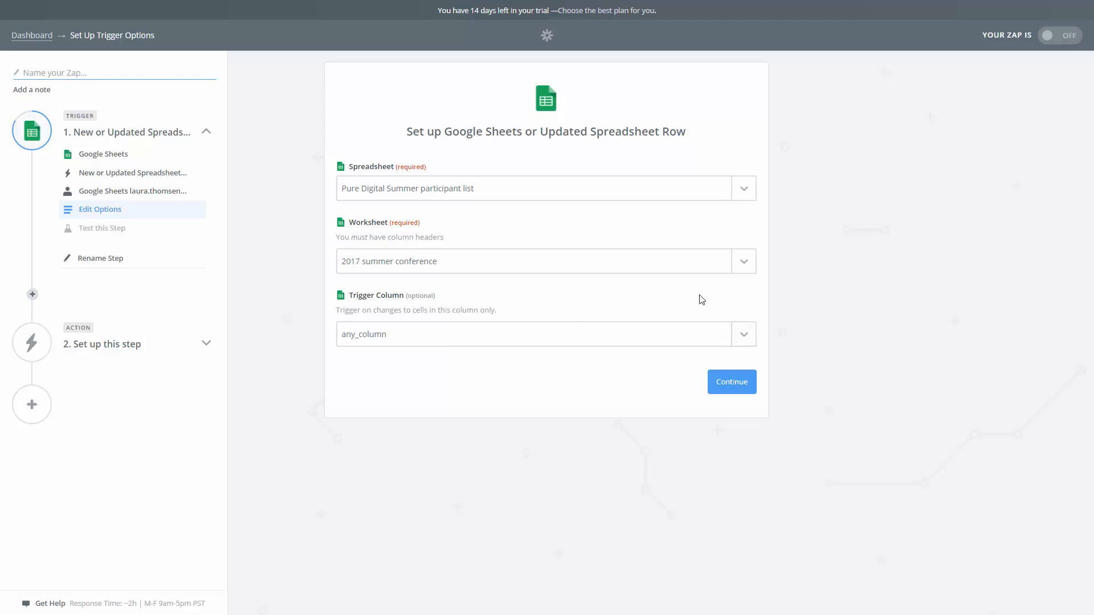
pyautogui.click(743, 336)
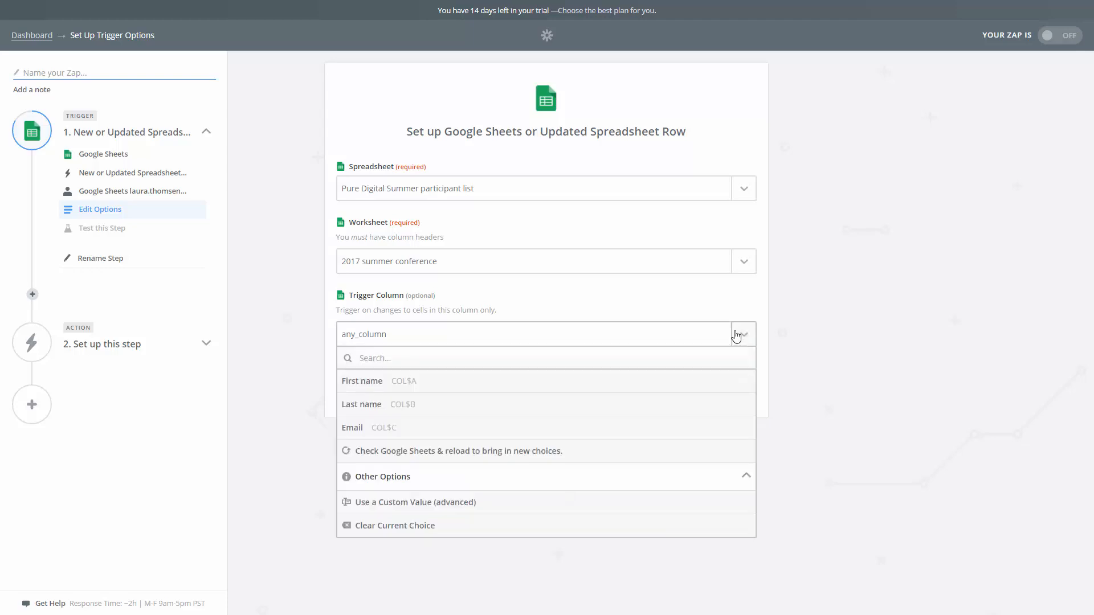
pyautogui.click(398, 438)
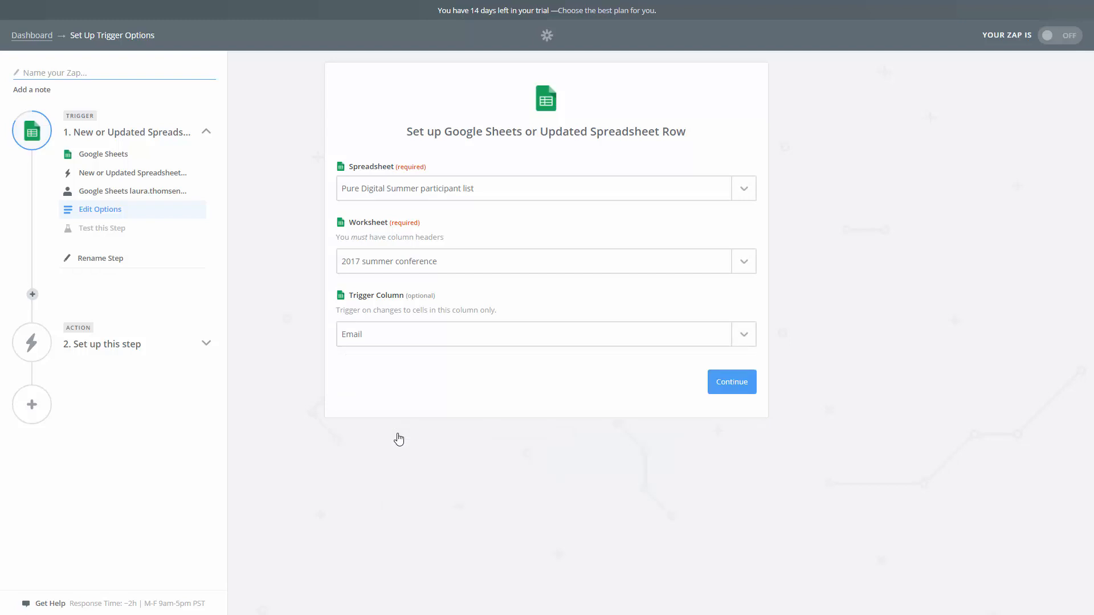
# Save the trigger options and test the Google Sheets trigger by fetching a spreadsheet row, continuing to the action setup
pyautogui.click(731, 391)
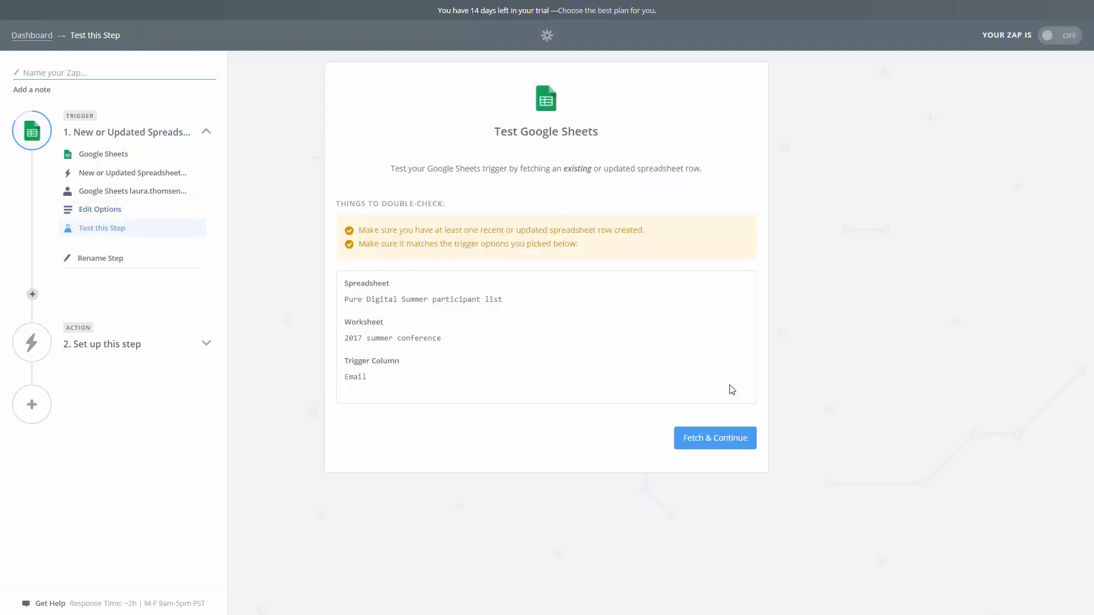
pyautogui.click(731, 439)
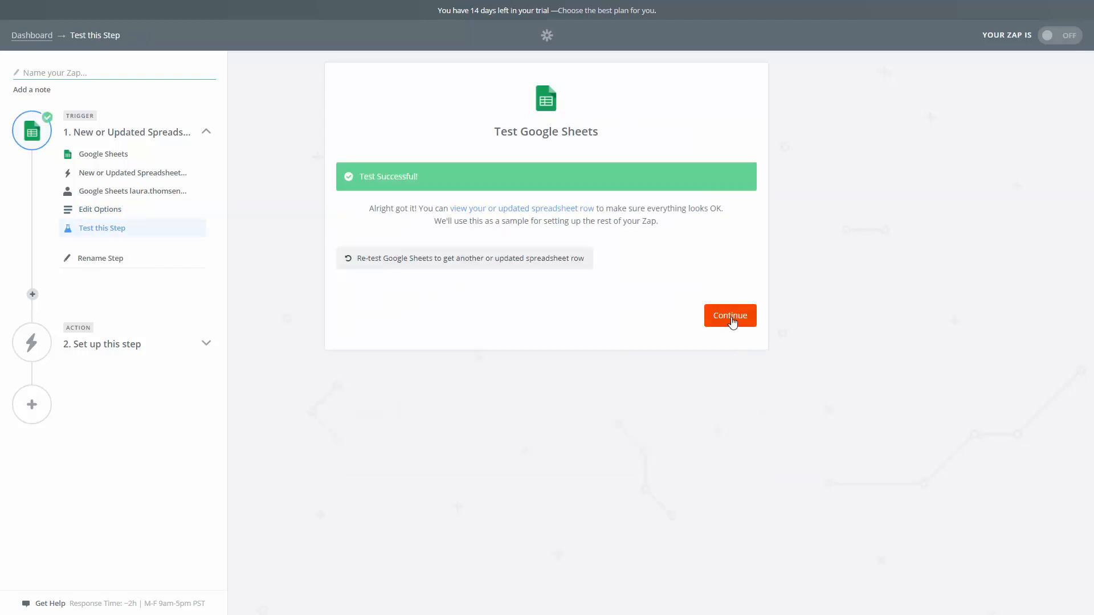
pyautogui.click(732, 317)
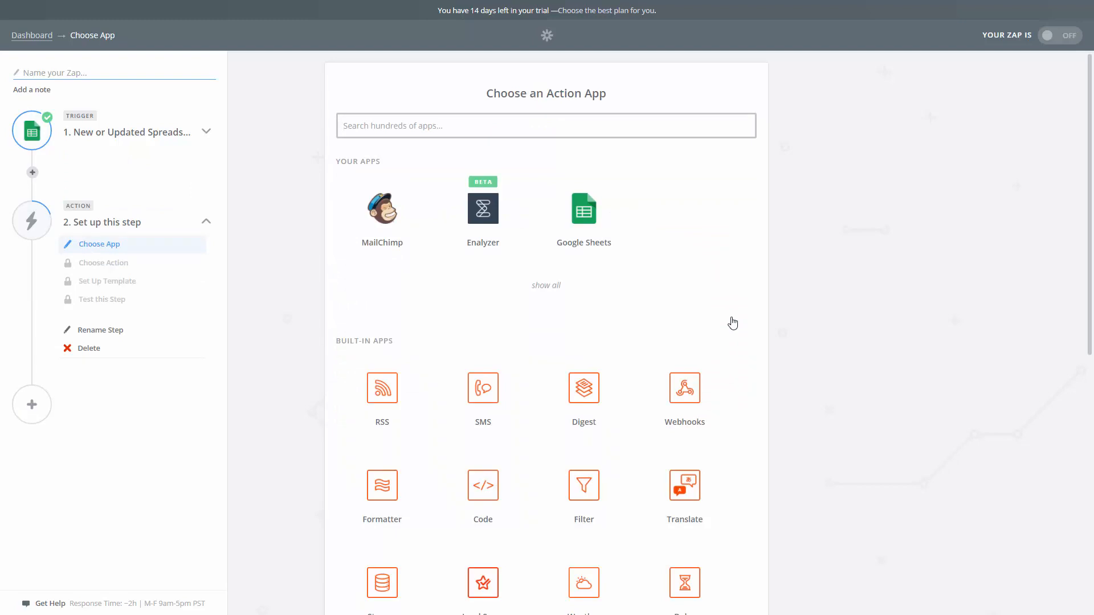
# Choose Enalyzer's Create Respondent as the action and save it with the Pure Digital account
pyautogui.click(511, 225)
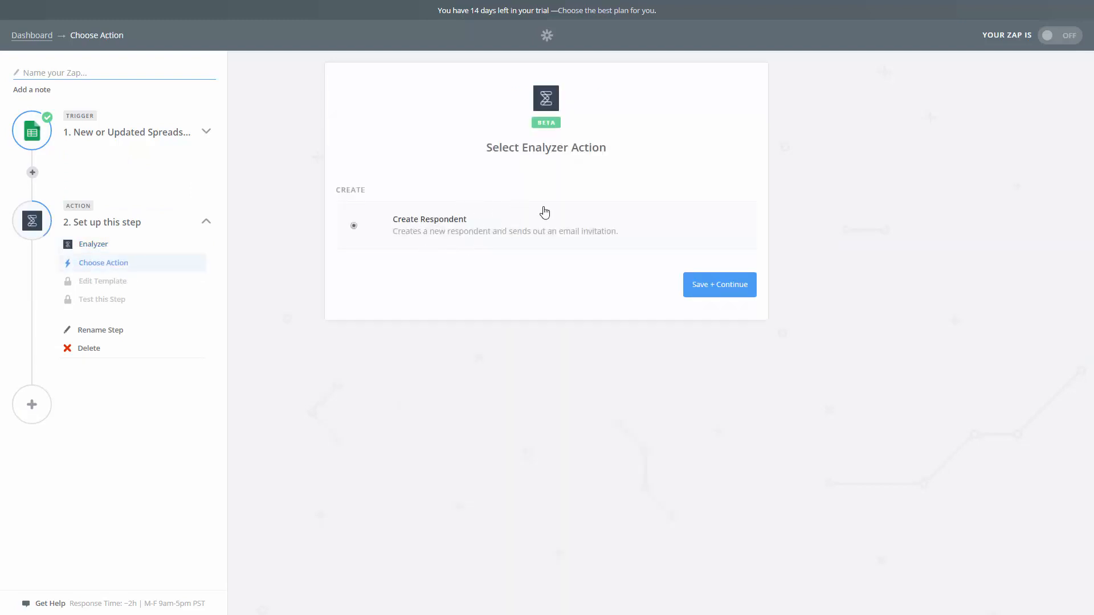
pyautogui.click(714, 292)
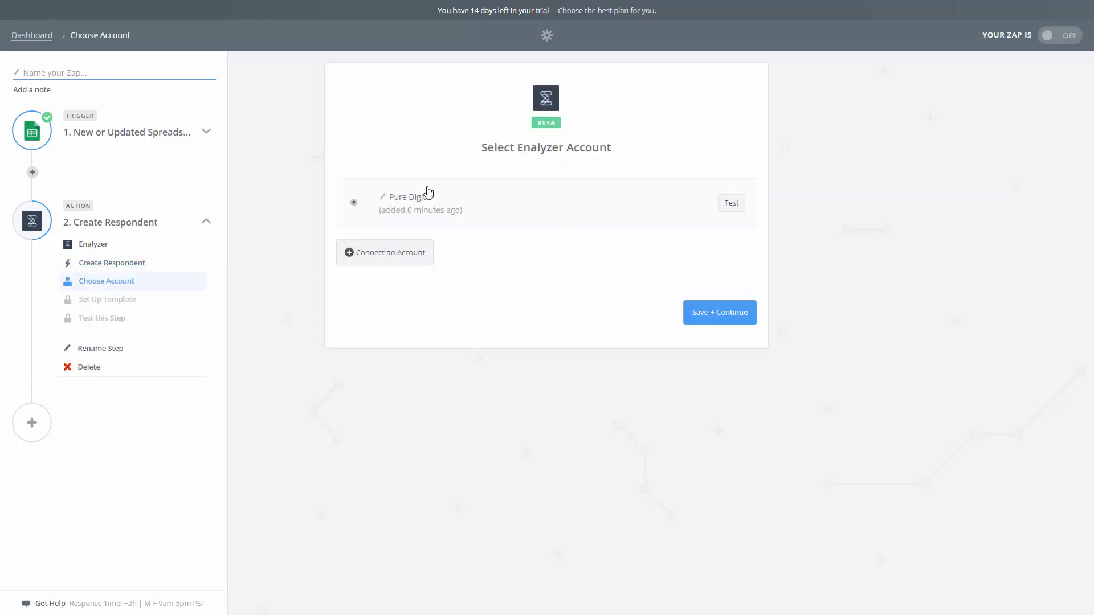
pyautogui.click(727, 318)
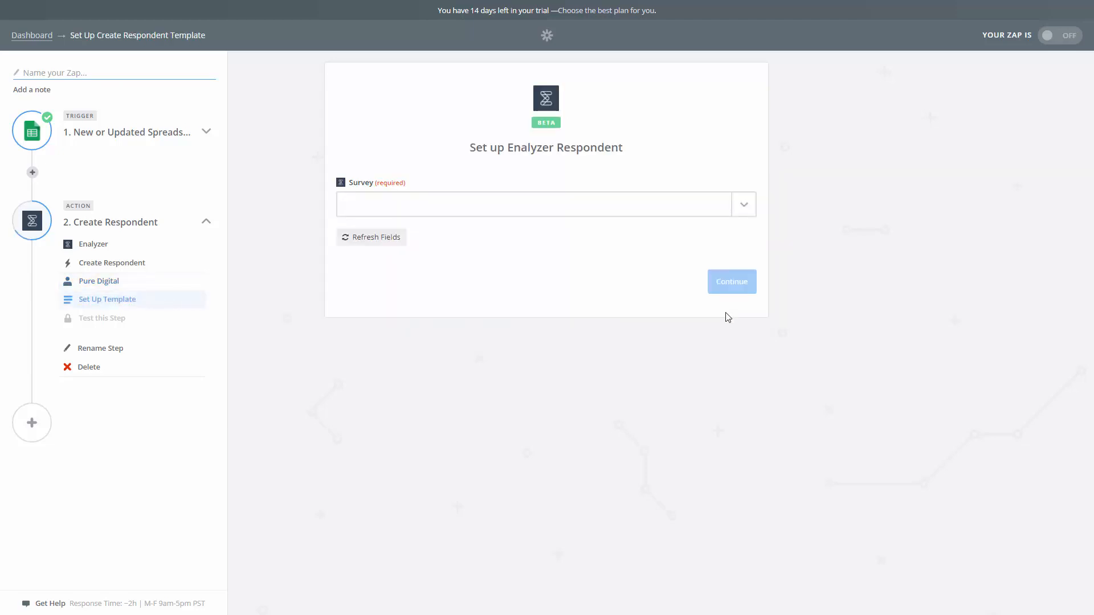
# Set the survey to Pure Digital Summer Conference 2017 and map First name, Last name and Email to the matching Step 1 fields
pyautogui.click(749, 206)
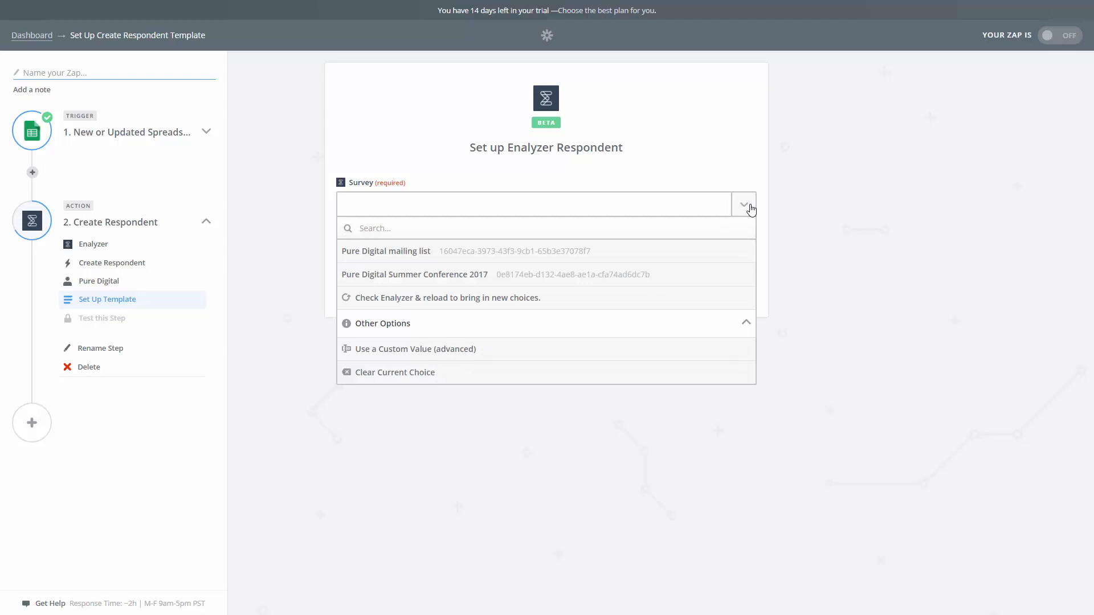
pyautogui.click(462, 283)
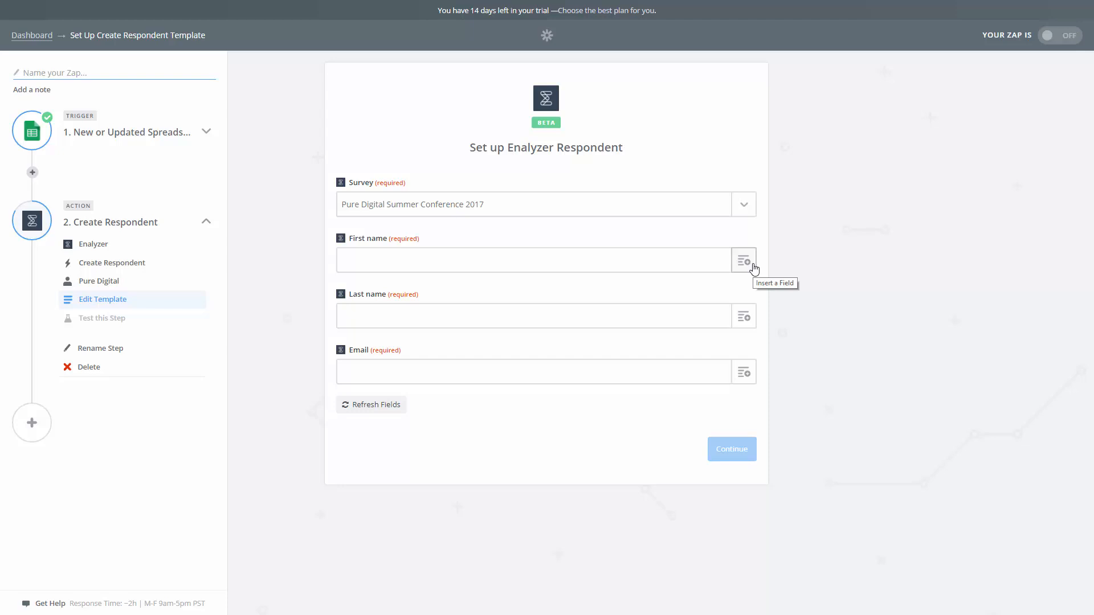
pyautogui.click(753, 268)
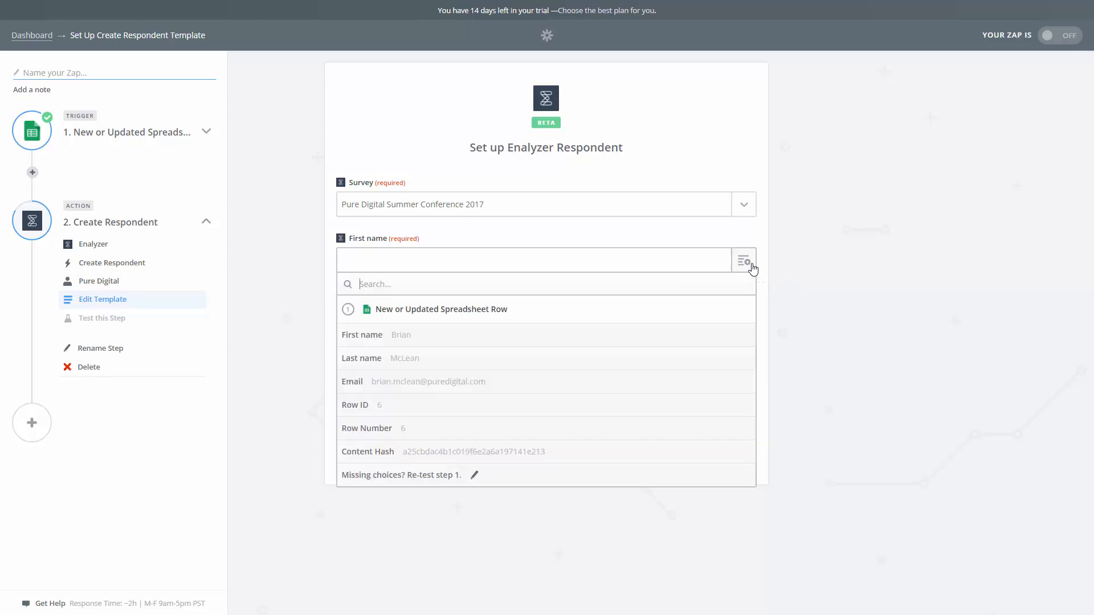
pyautogui.click(491, 337)
pyautogui.click(736, 323)
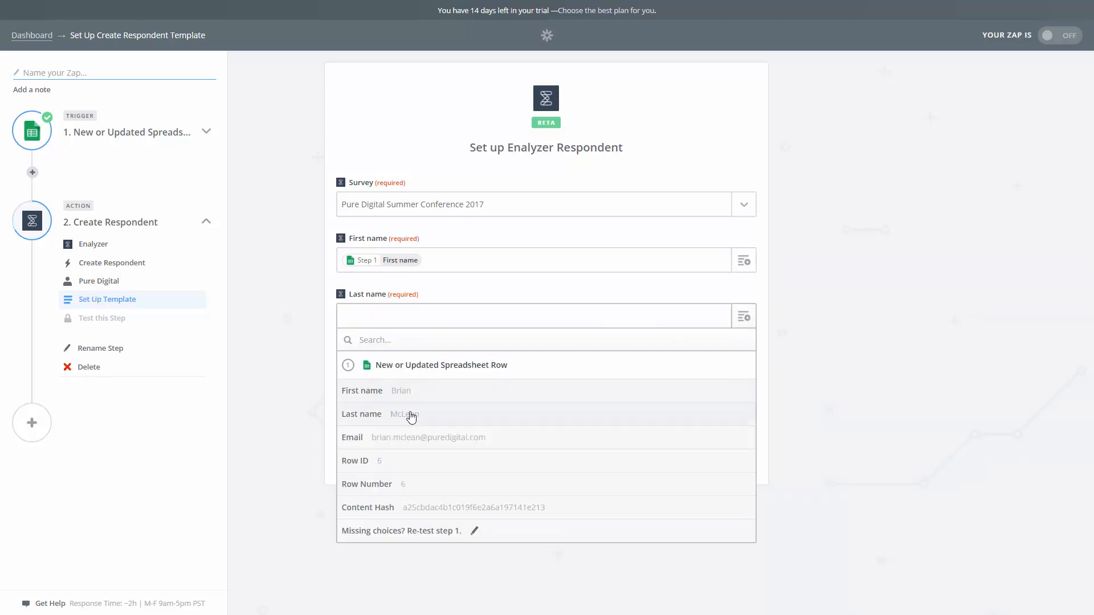
pyautogui.click(410, 415)
pyautogui.click(744, 372)
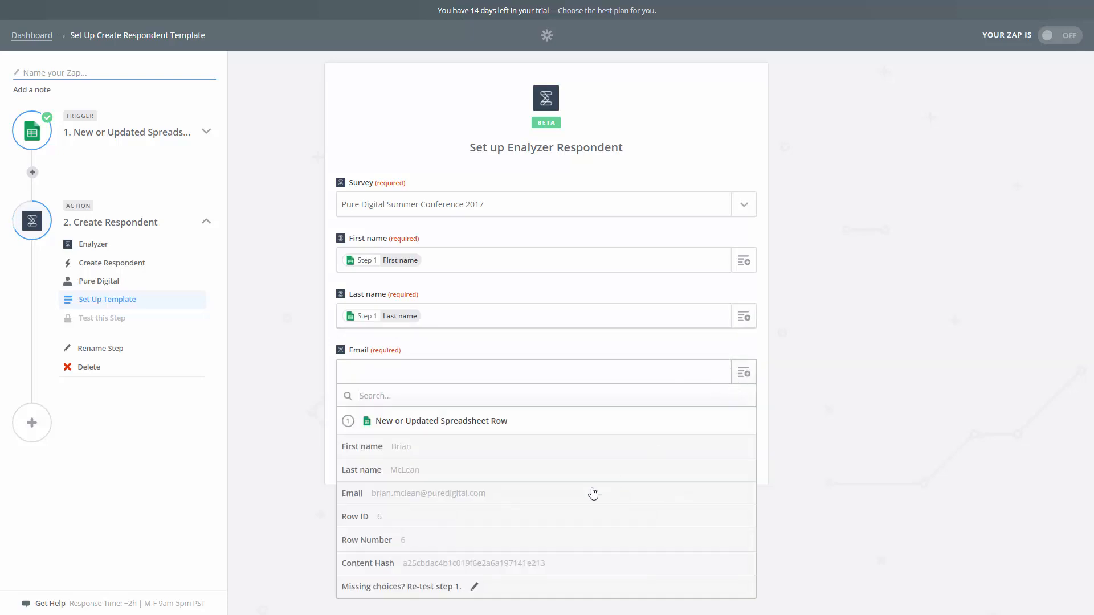
pyautogui.click(490, 496)
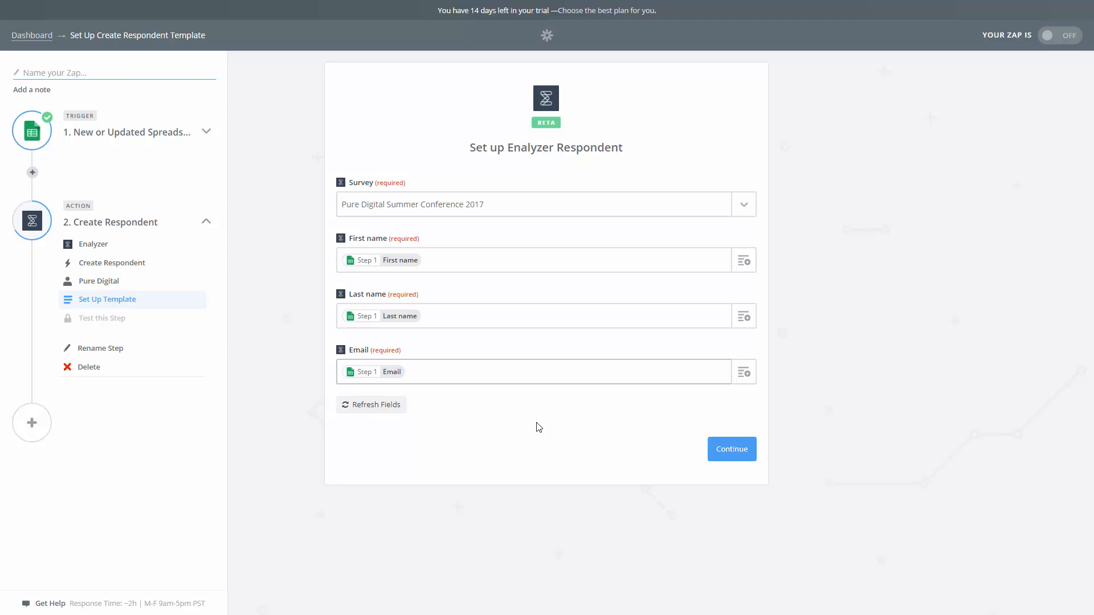
# Save the respondent template and test the Enalyzer action by creating the sample respondent
pyautogui.click(731, 450)
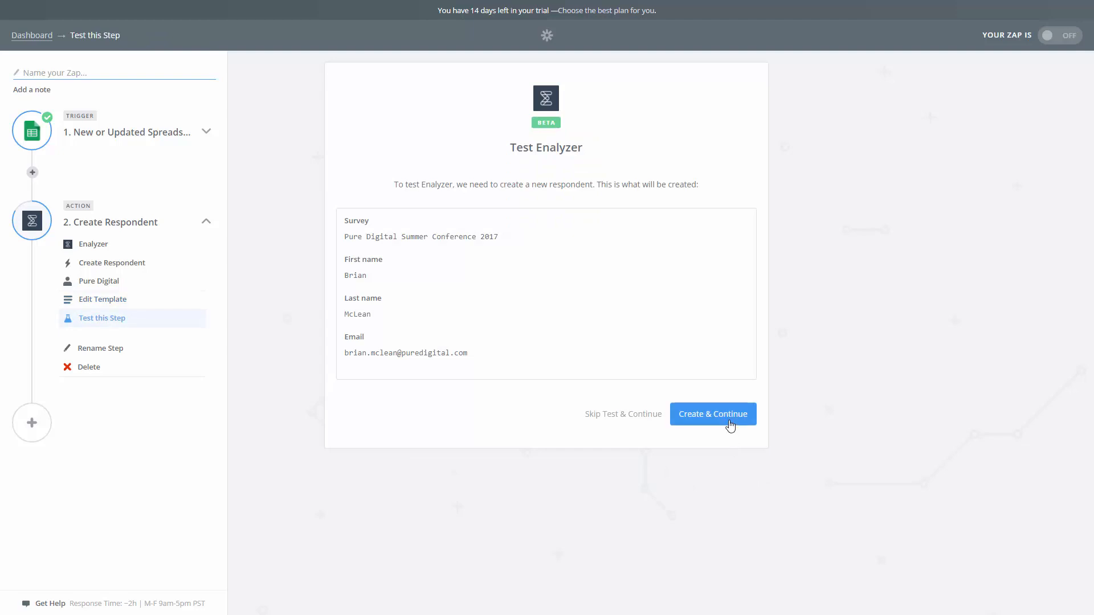
pyautogui.click(730, 426)
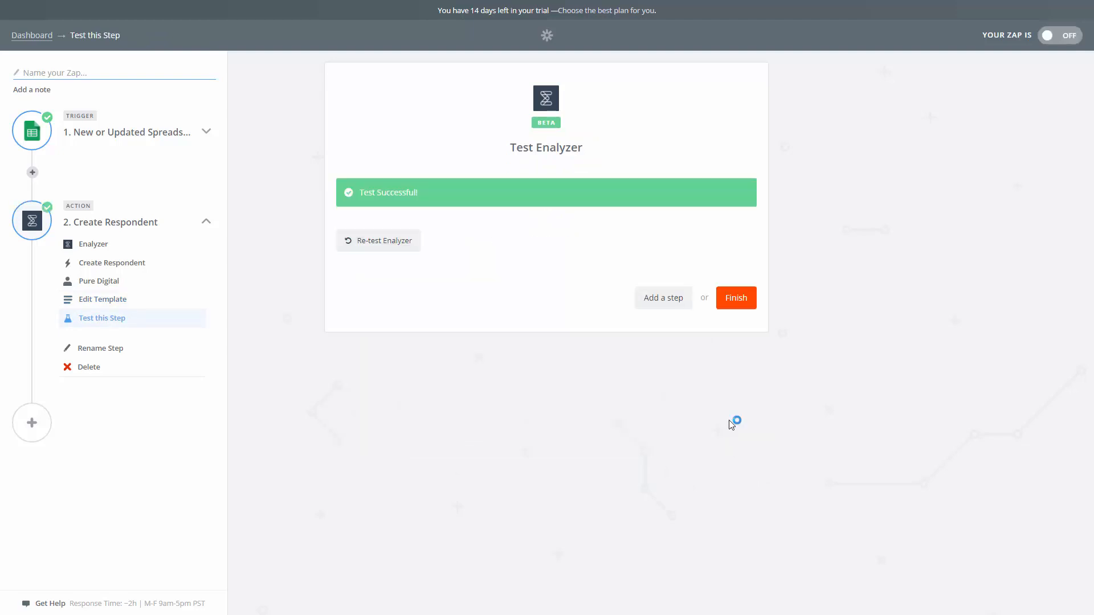
# Finish the Zap setup, name it 2017 Summer Conference and turn it on, continuing to the dashboard
pyautogui.click(739, 306)
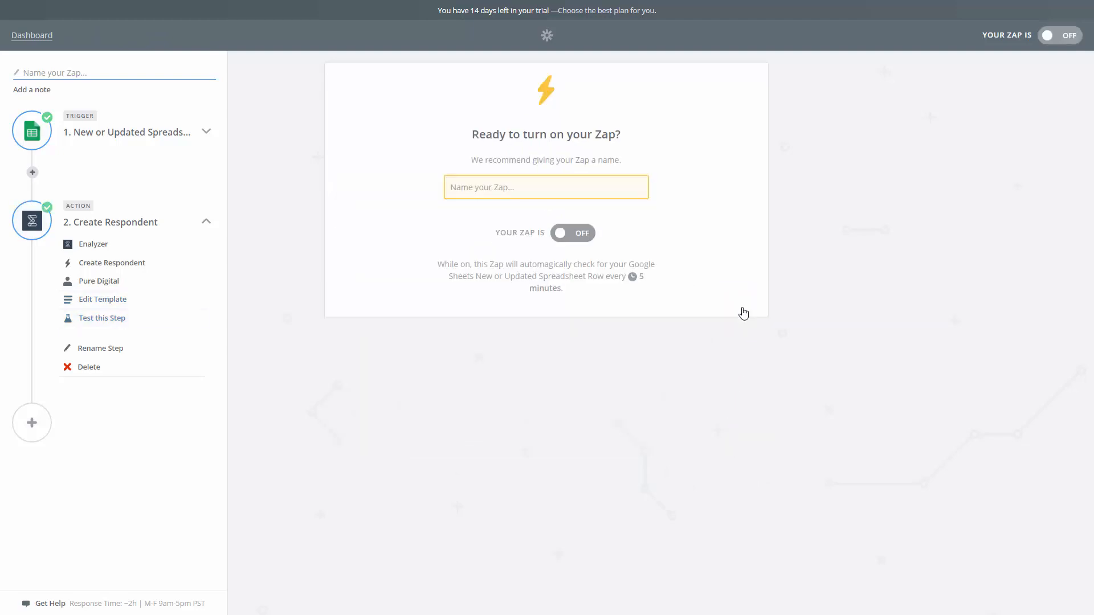
pyautogui.click(603, 189)
pyautogui.write('2017')
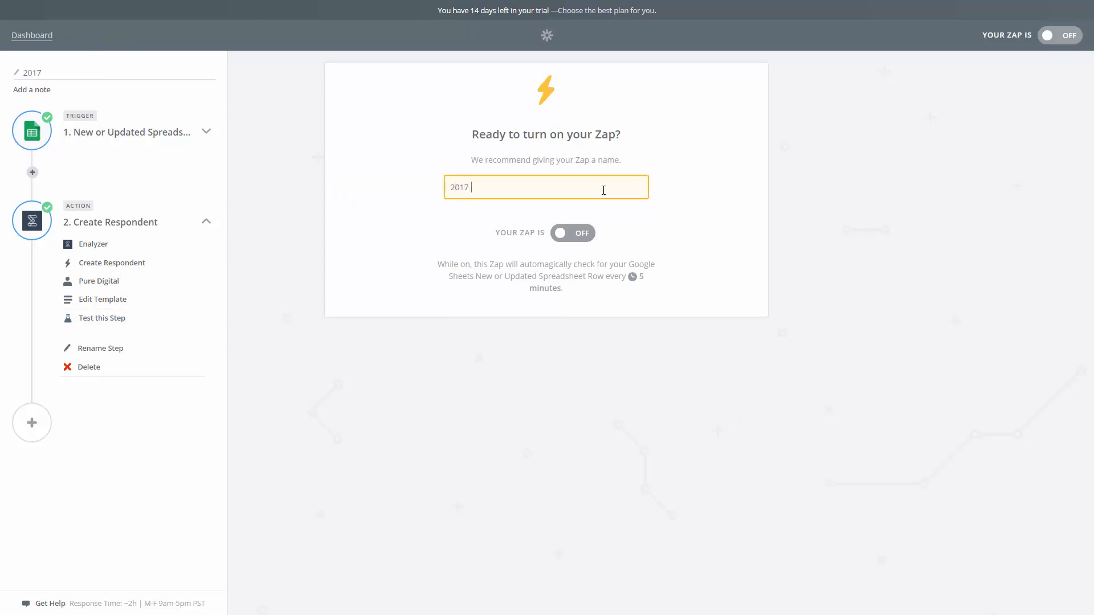
pyautogui.write(' Summer Conference')
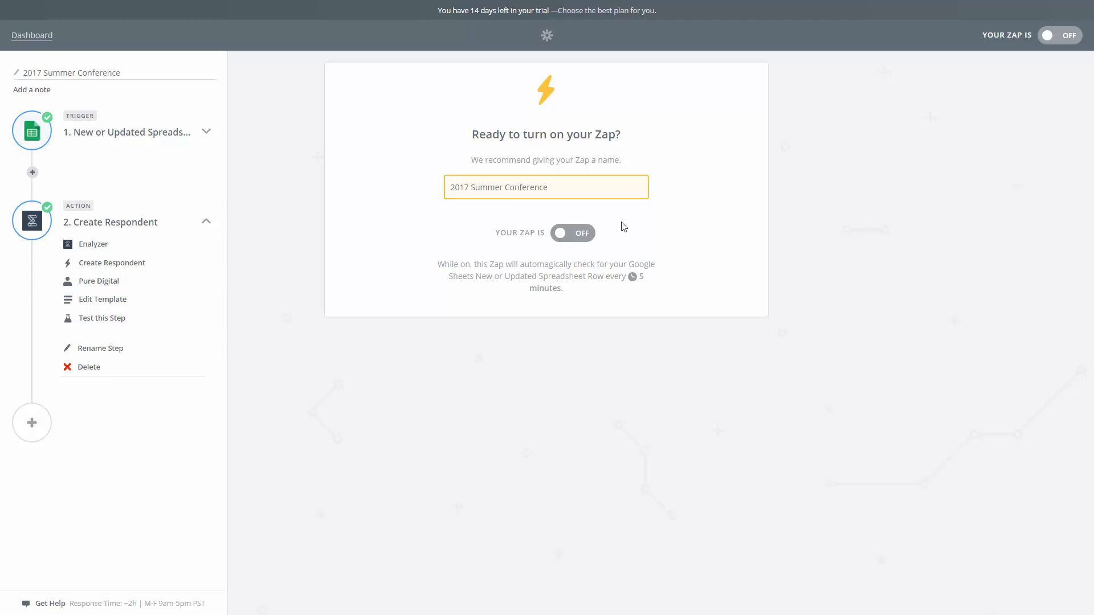
pyautogui.click(574, 240)
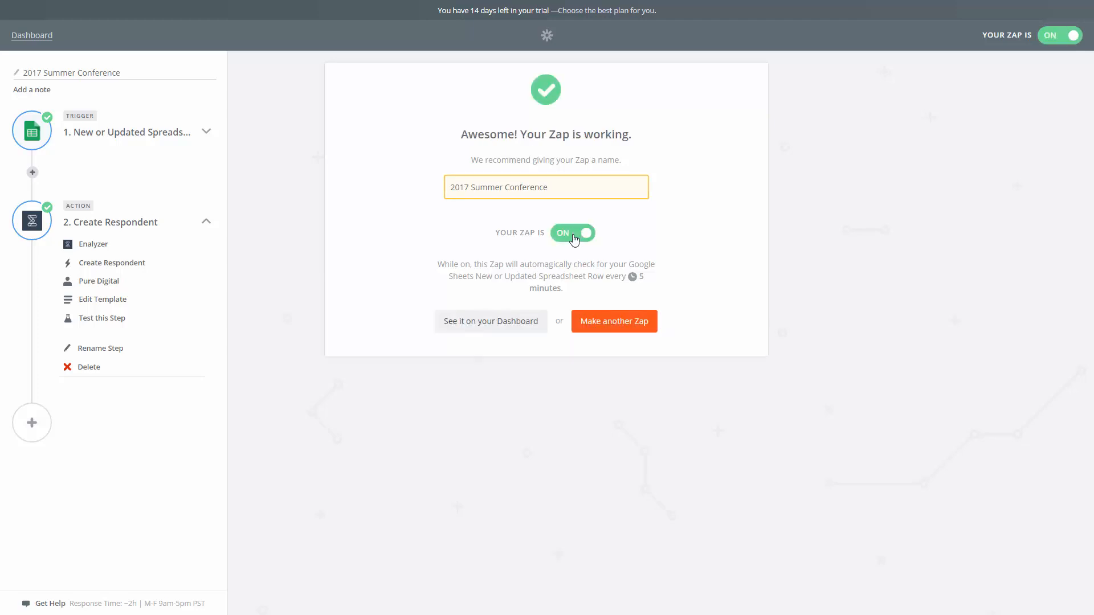
pyautogui.click(513, 322)
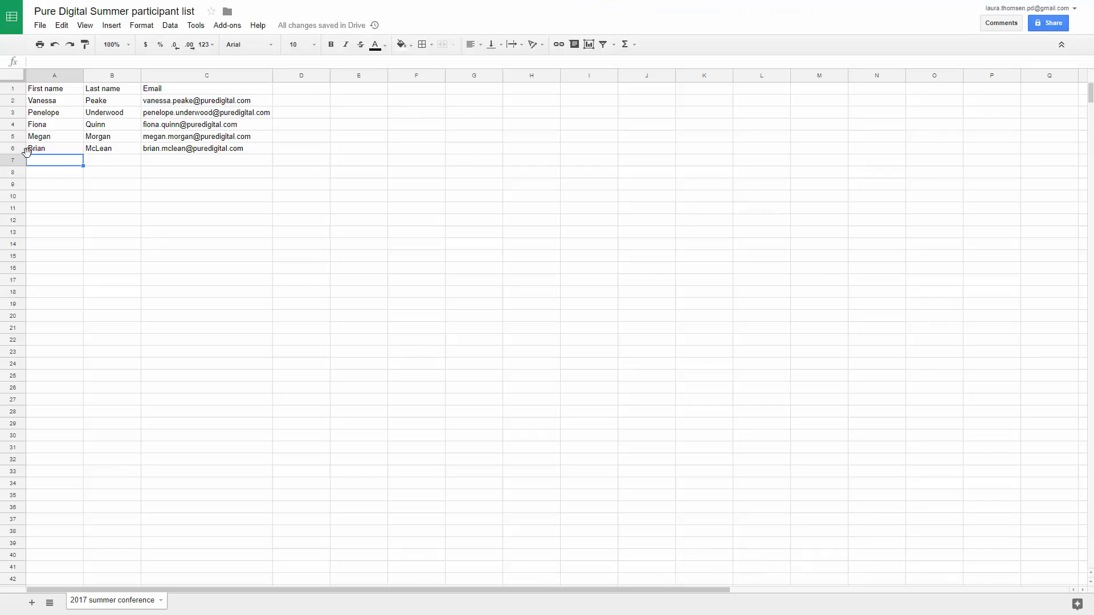
# Switch to the Google Sheets participant list and add a new participant's first name, last name and email in row 7
pyautogui.moveTo(47, 162); pyautogui.dragTo(163, 164)
pyautogui.hotkey('ctrl', 'v')
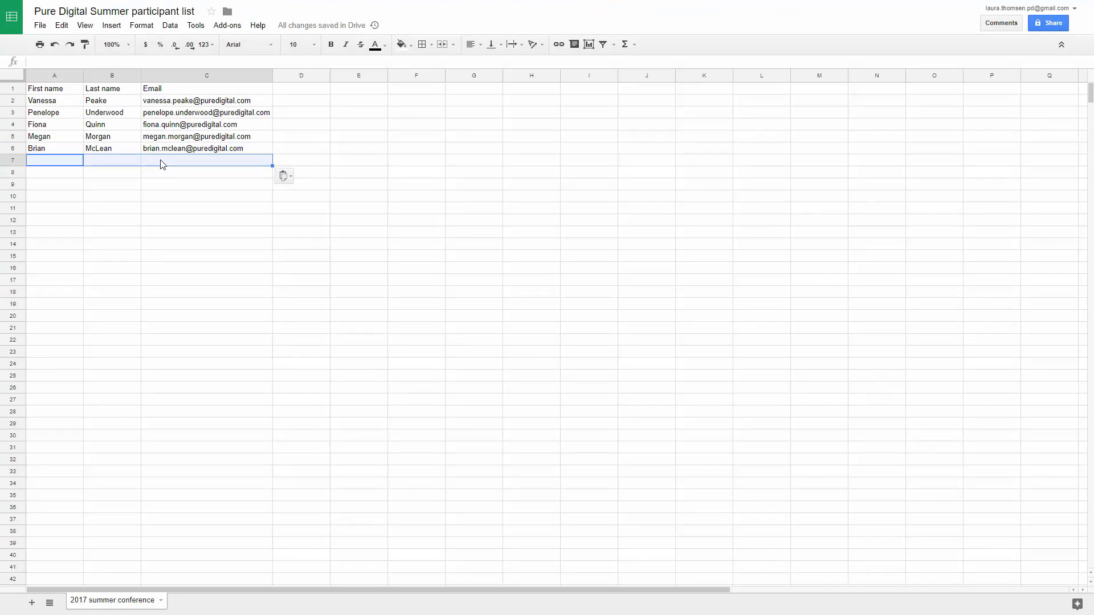
pyautogui.click(57, 166)
pyautogui.press('Tab')
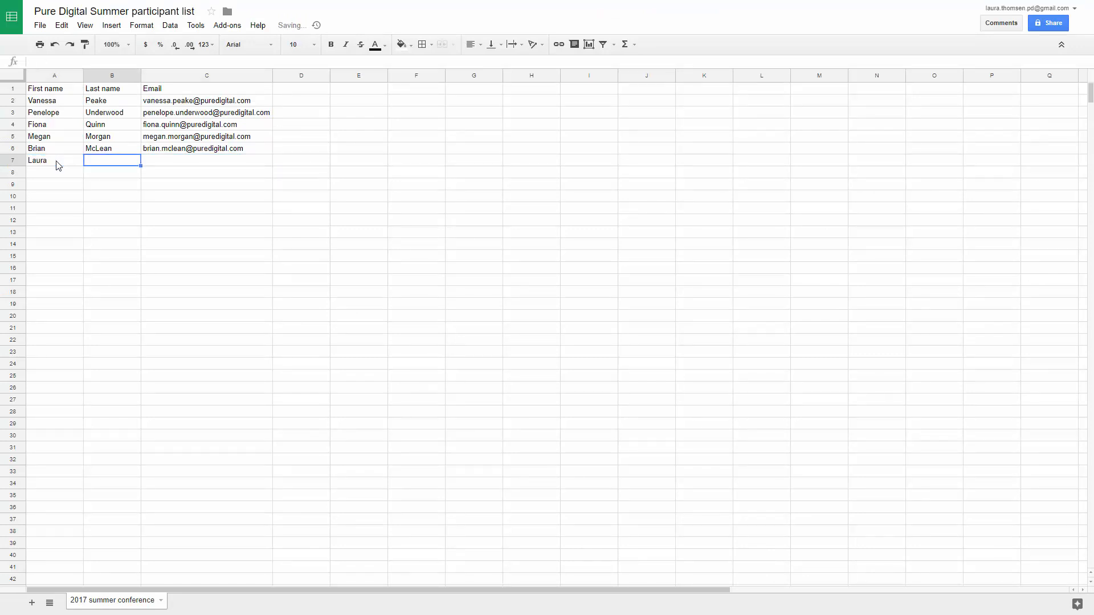
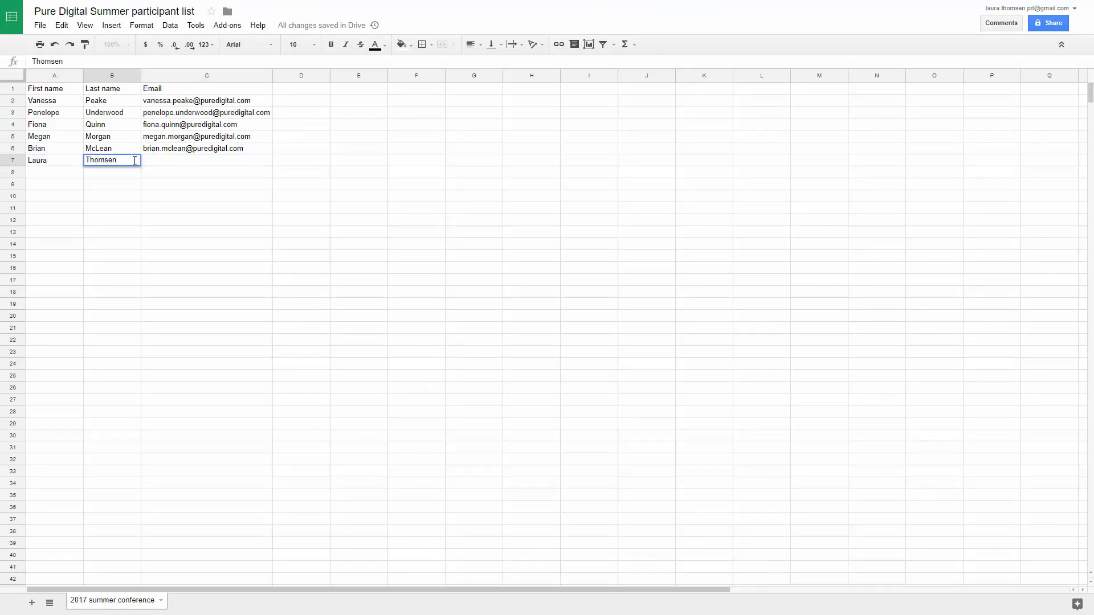
pyautogui.press('Tab')
pyautogui.click(138, 59)
pyautogui.hotkey('ctrl', 'v')
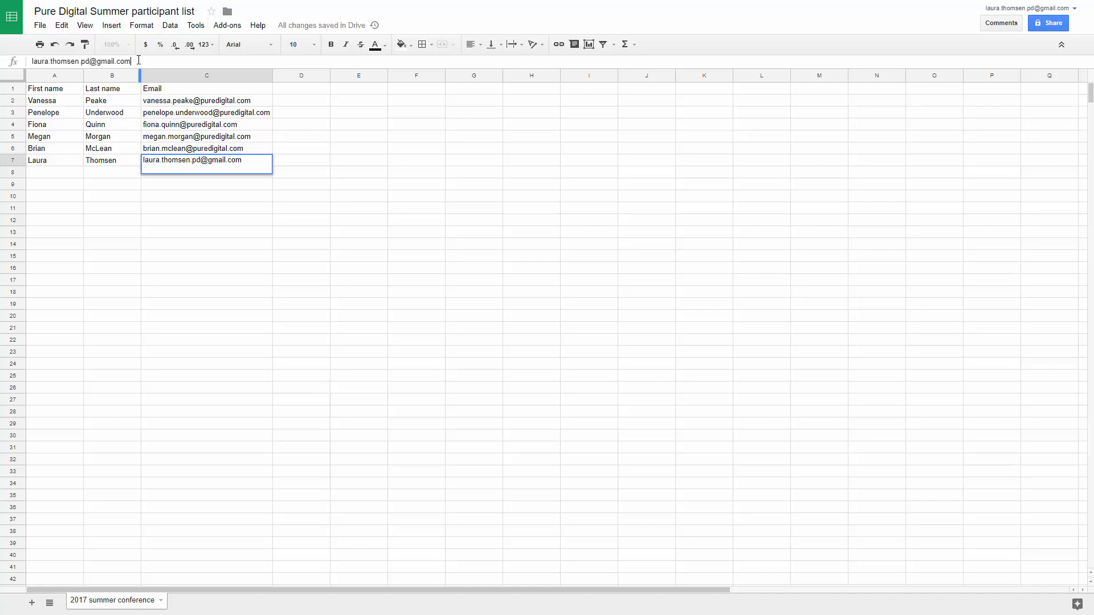
pyautogui.click(203, 208)
pyautogui.click(63, 176)
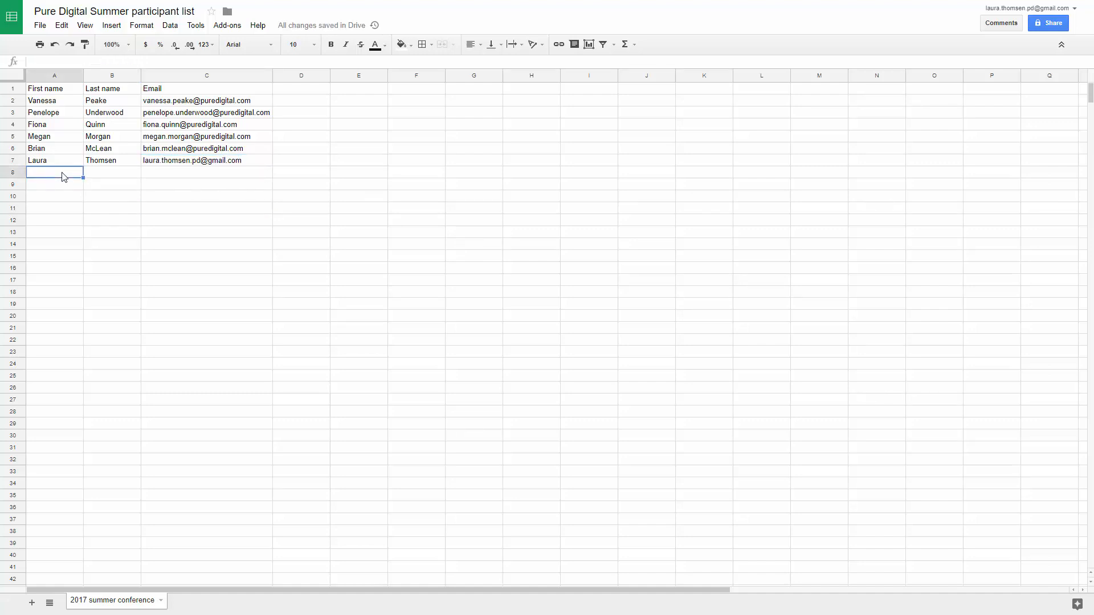
pyautogui.moveTo(59, 166); pyautogui.dragTo(131, 175)
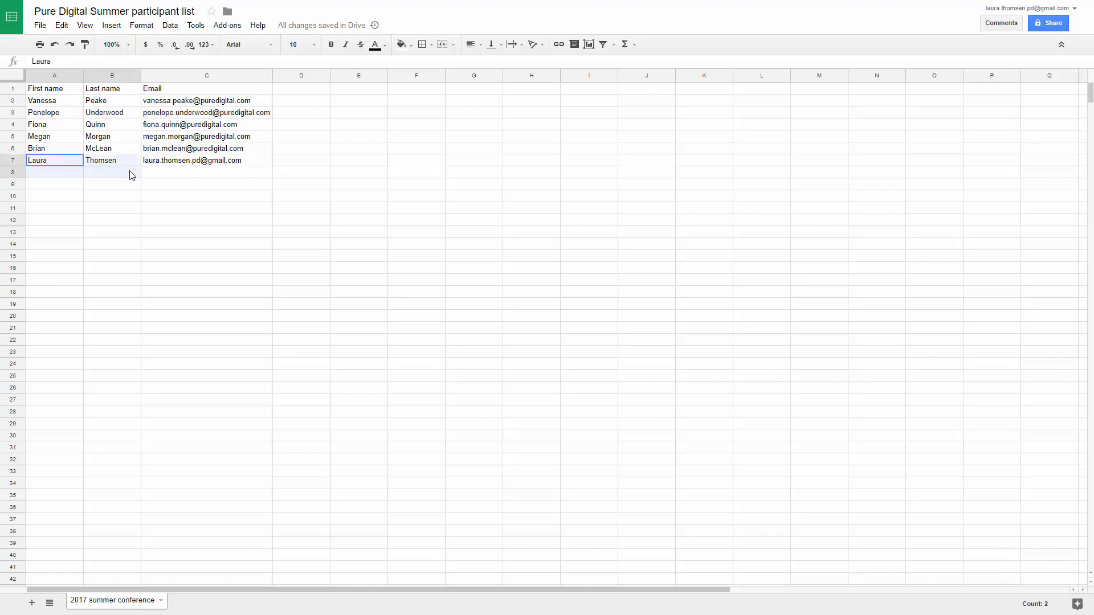
pyautogui.click(130, 174)
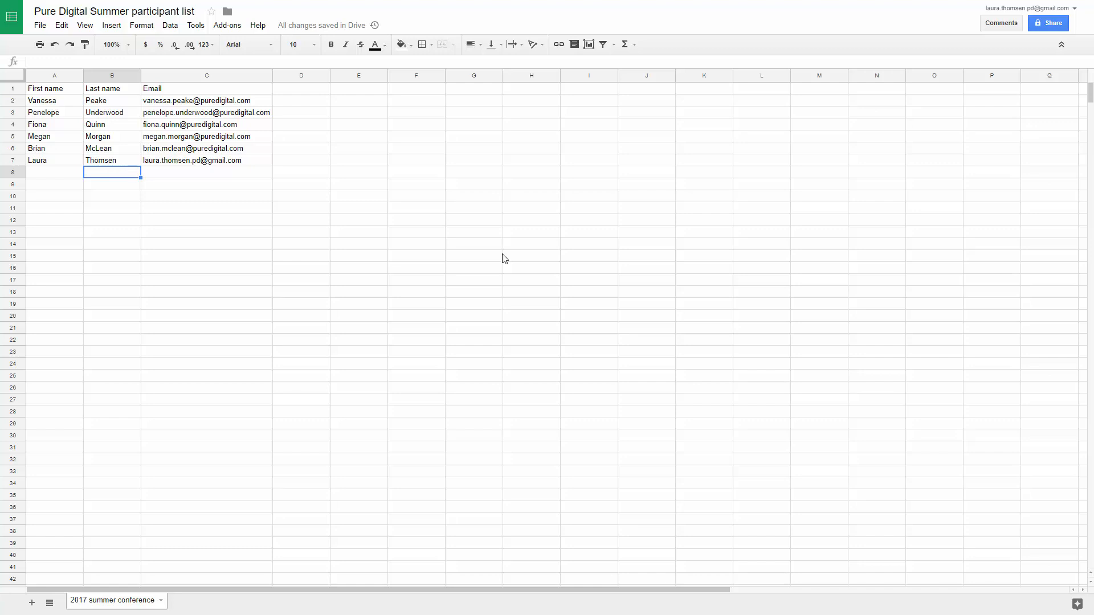
# Switch to Gmail, open the survey invitation email and follow its participation link
pyautogui.hotkey('alt', 'Tab')
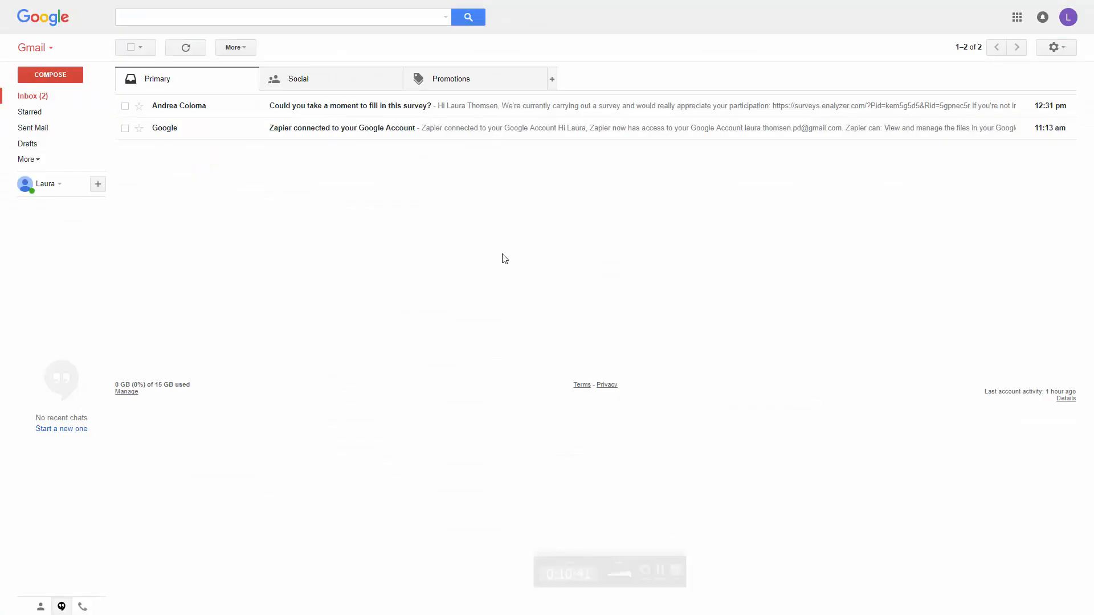
pyautogui.click(199, 107)
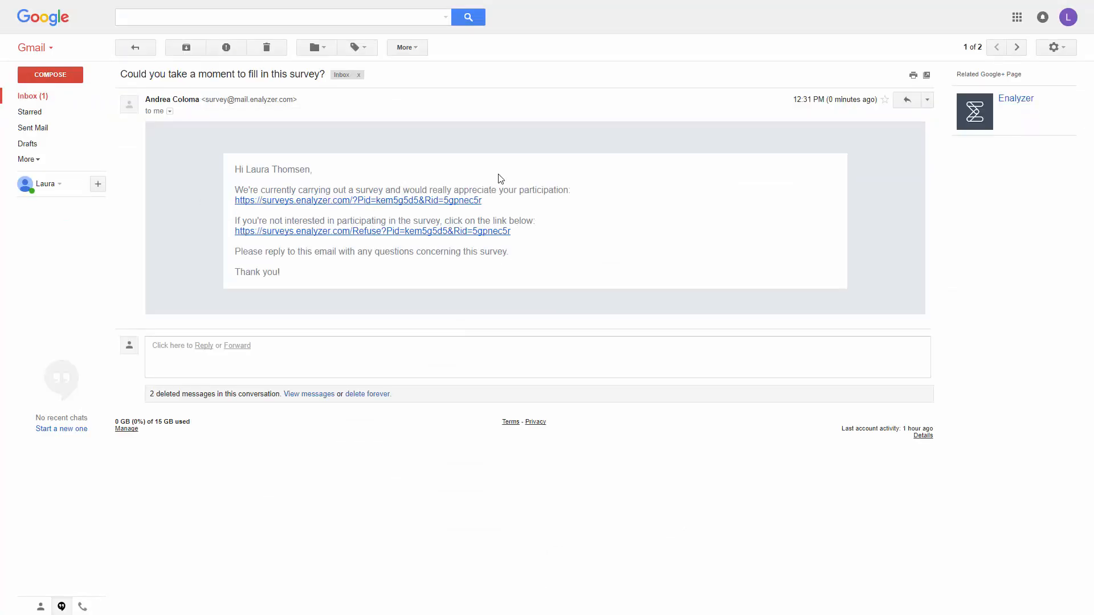
pyautogui.moveTo(246, 169); pyautogui.dragTo(300, 169)
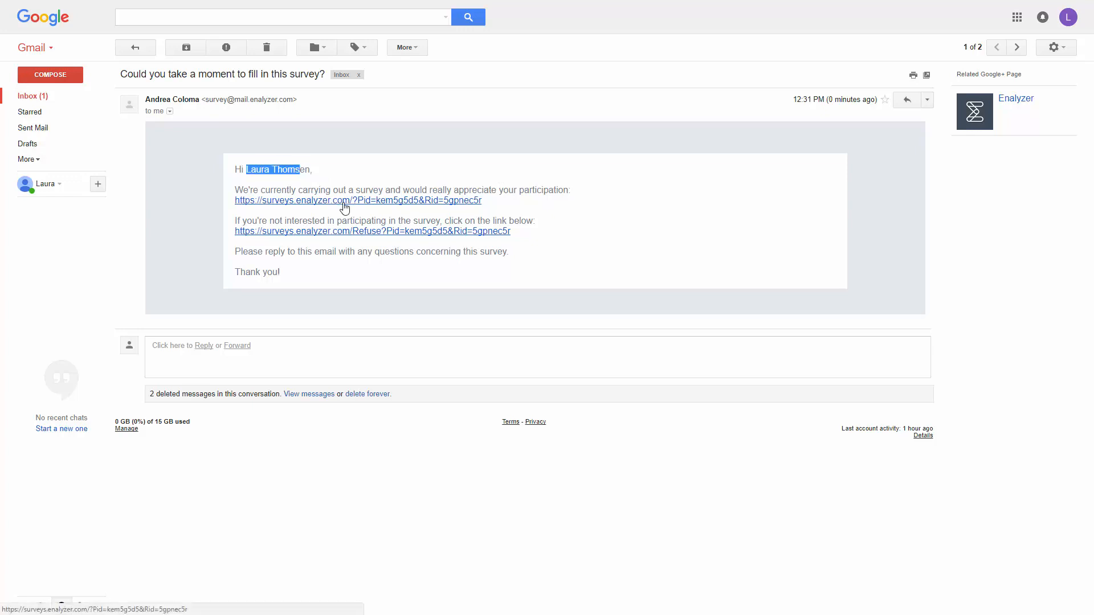
pyautogui.click(344, 204)
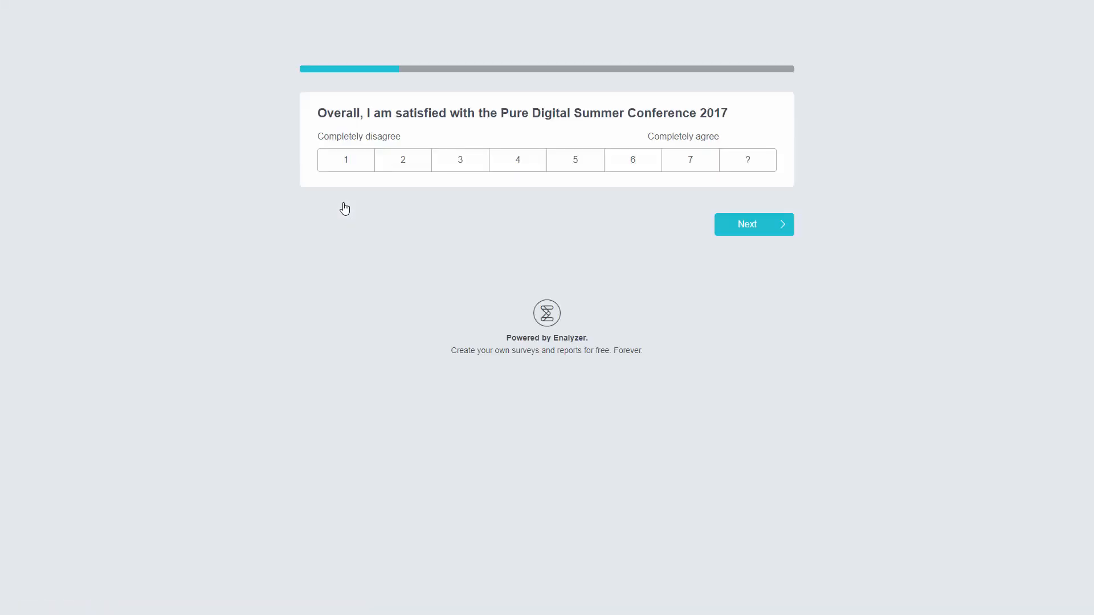
# Answer the survey's four rating questions, giving 7 for overall satisfaction and for met expectations, and continue to the suggestions question
pyautogui.click(673, 162)
pyautogui.click(749, 227)
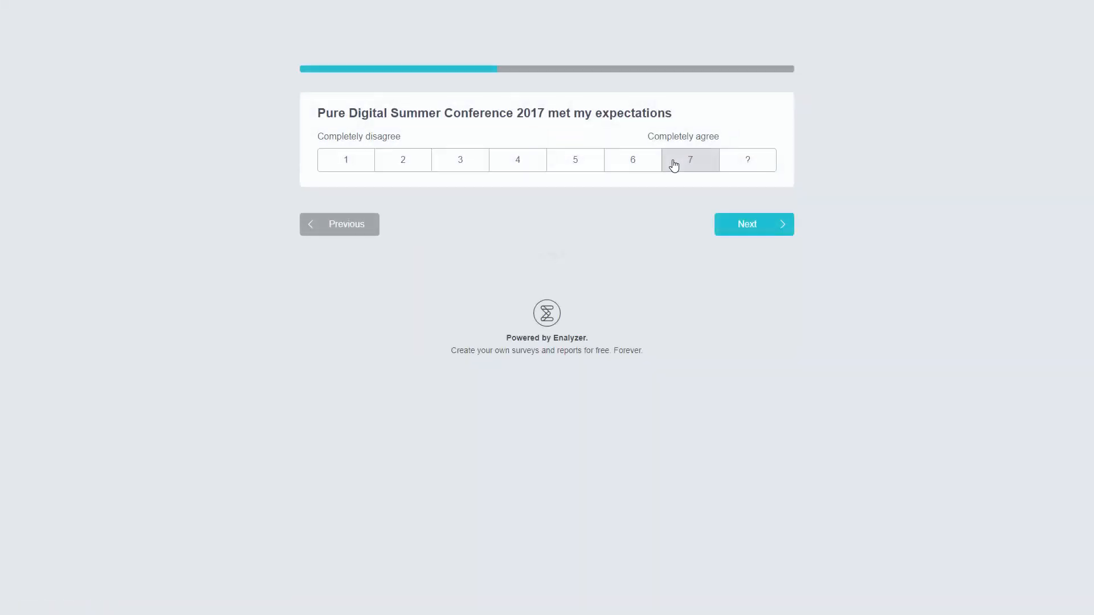
pyautogui.click(673, 162)
pyautogui.click(750, 229)
pyautogui.click(646, 165)
pyautogui.click(750, 228)
pyautogui.click(674, 172)
pyautogui.click(752, 240)
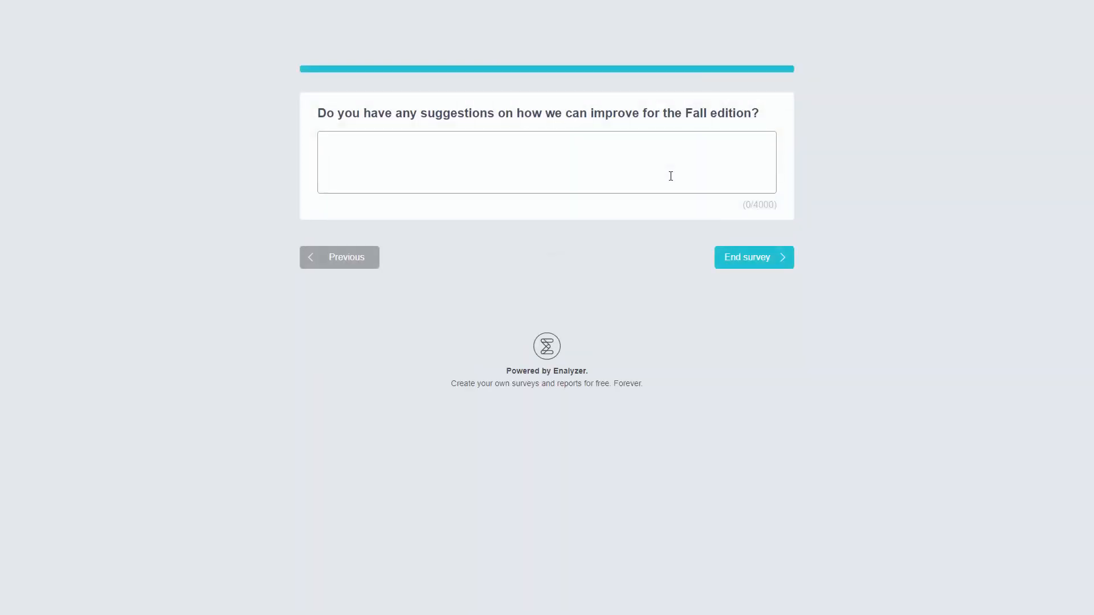
# Enter "Great conference!" as the suggestion for the Fall edition and end the survey
pyautogui.click(670, 176)
pyautogui.write('Great conference!')
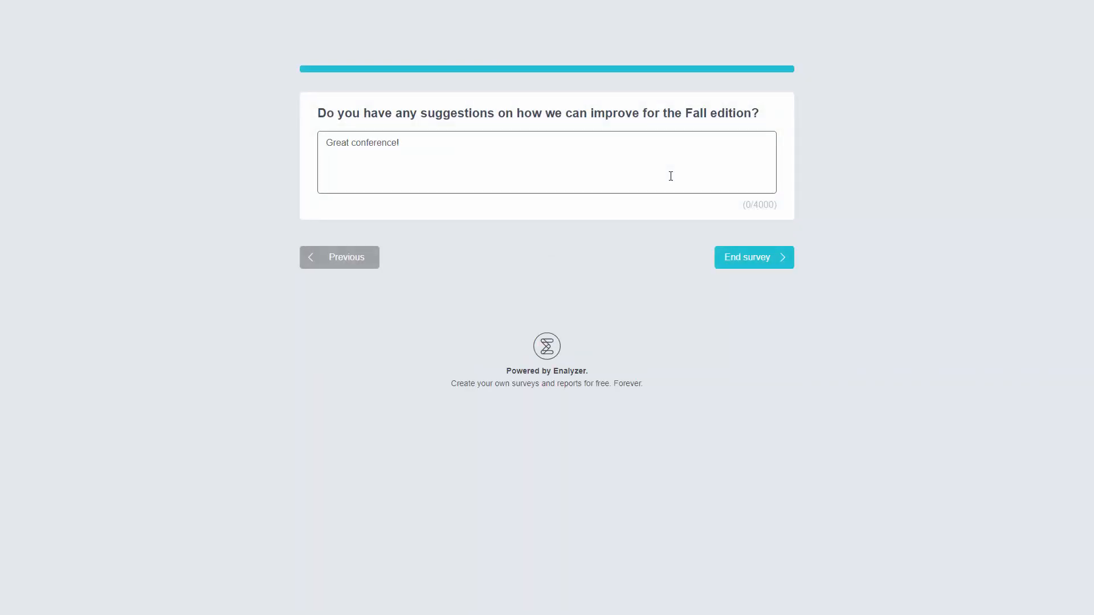
pyautogui.click(772, 263)
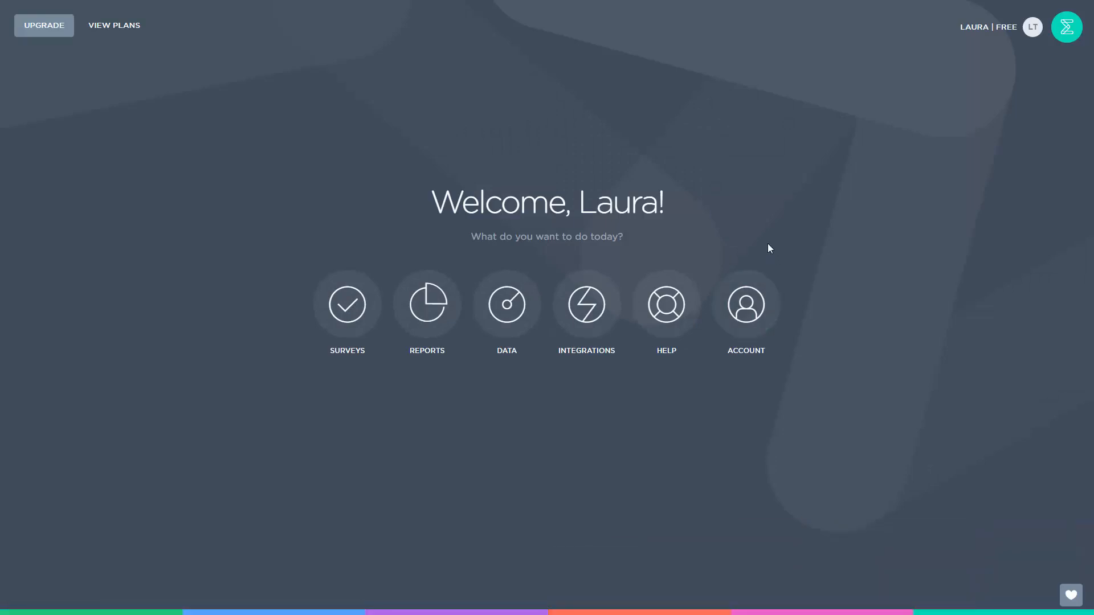
# In Enalyzer, open the Pure Digital Summer Conference 2017 survey's respondents and check the most recently completed respondent's details
pyautogui.click(370, 303)
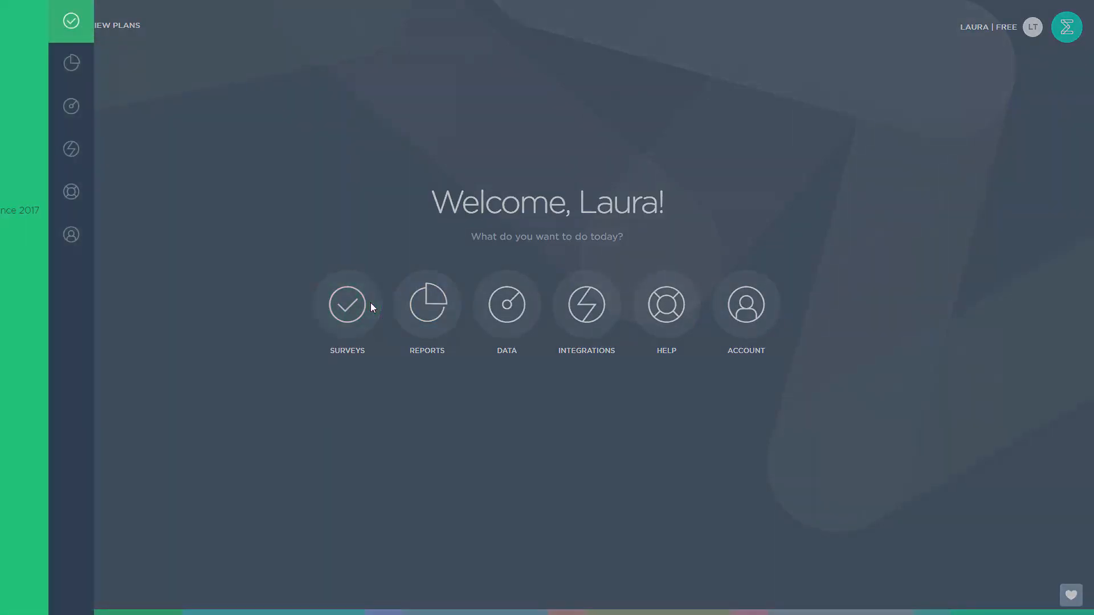
pyautogui.click(159, 214)
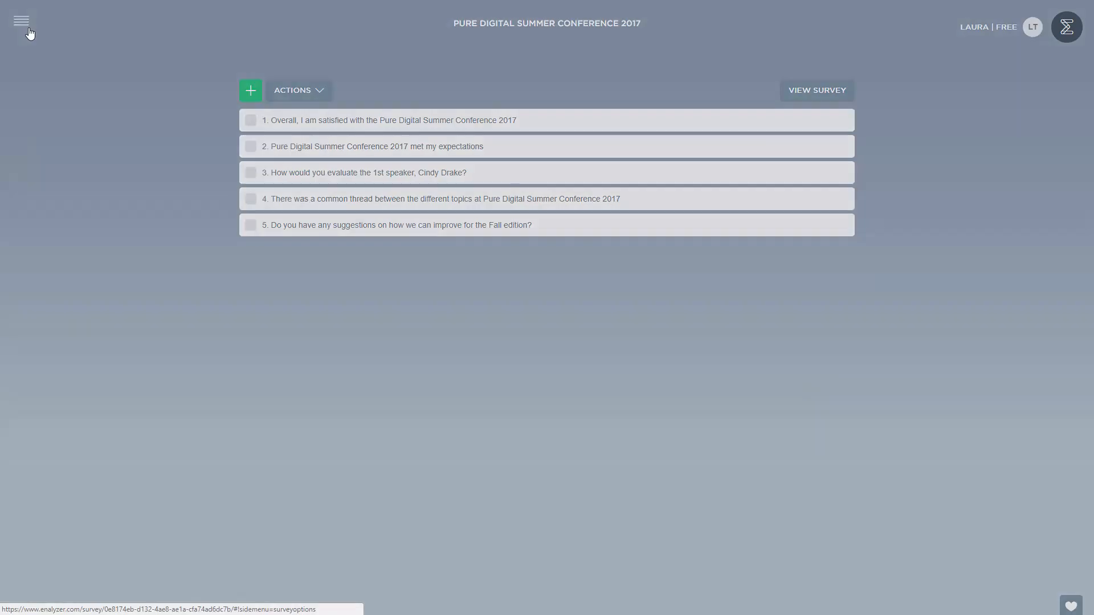
pyautogui.click(29, 30)
pyautogui.click(68, 143)
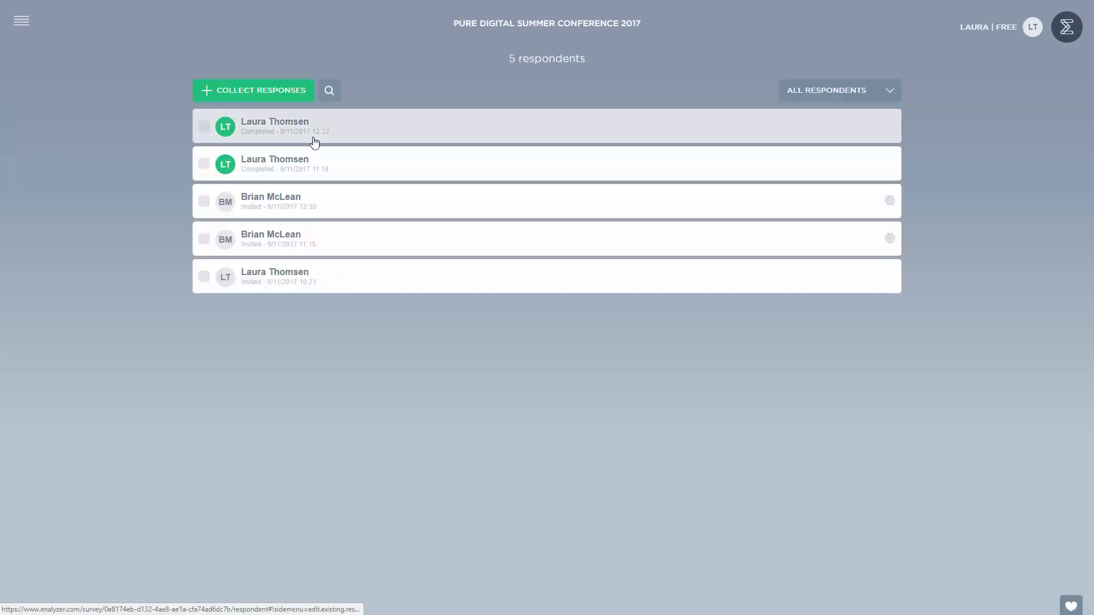
pyautogui.click(315, 142)
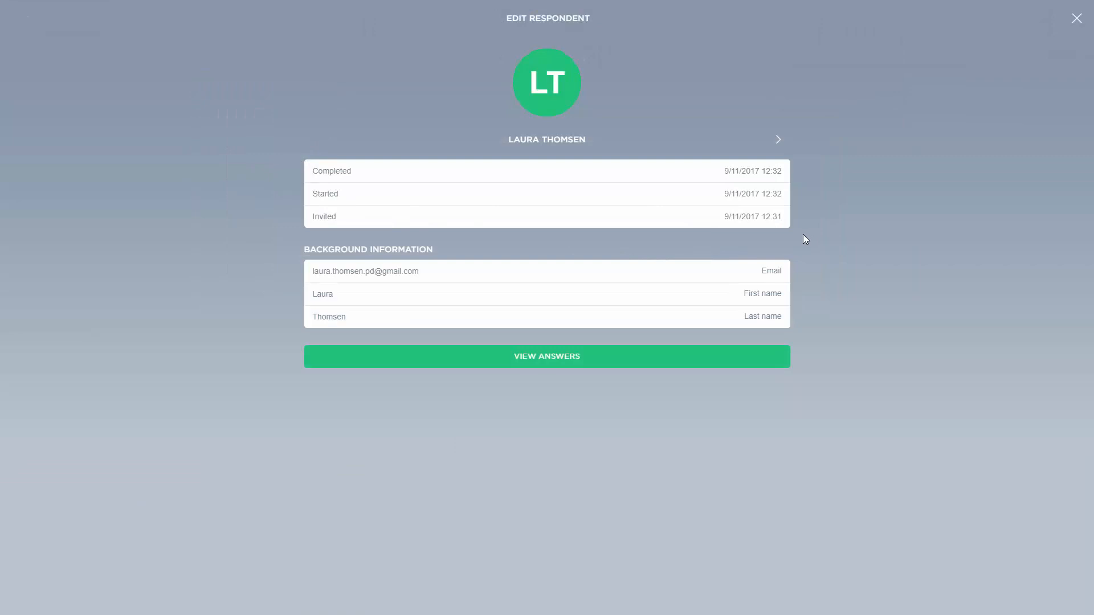
pyautogui.click(1075, 19)
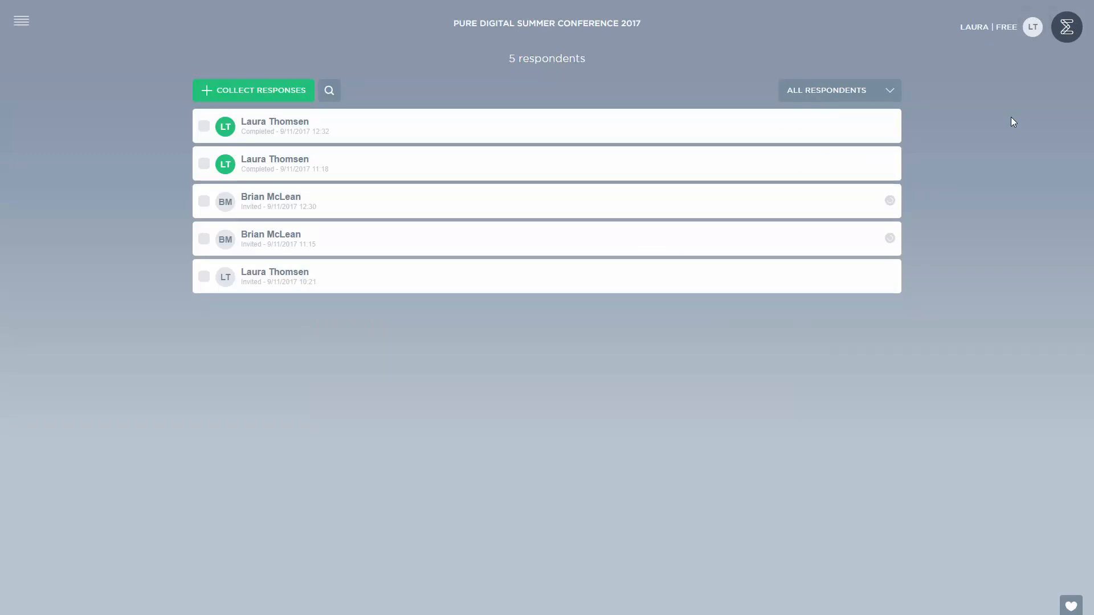
# Return to the Enalyzer home page and view the feedback forms for ideas and for rating the service
pyautogui.click(1060, 42)
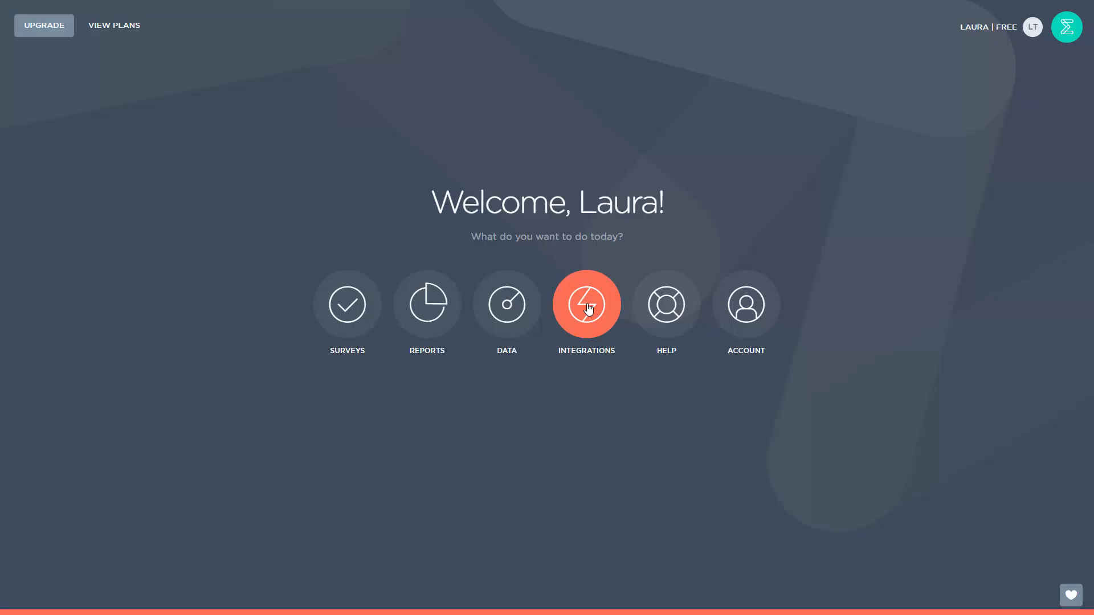
pyautogui.click(1077, 600)
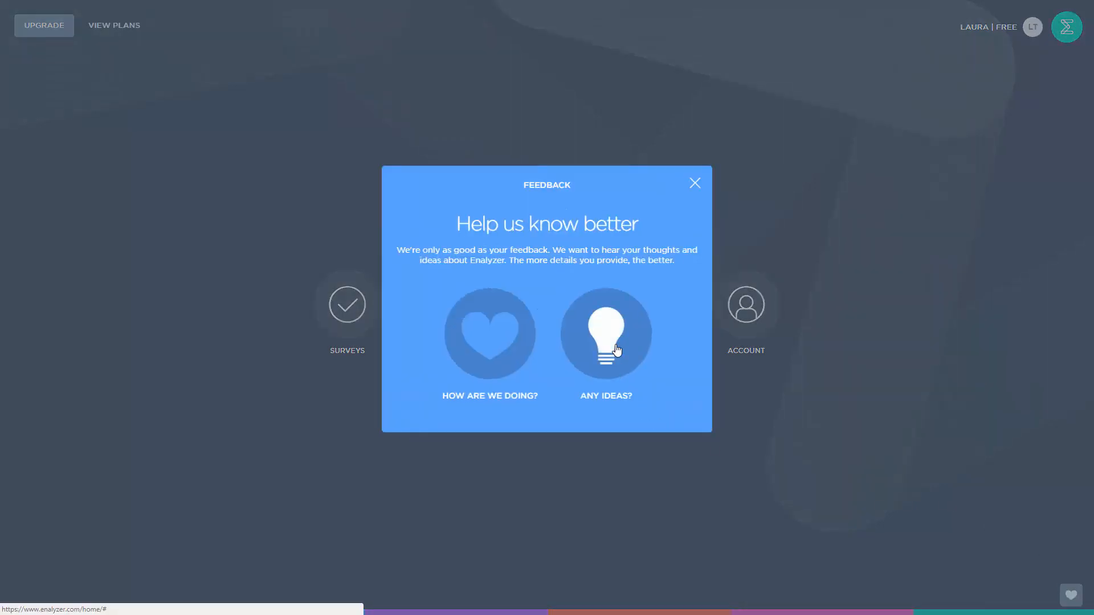
pyautogui.click(624, 369)
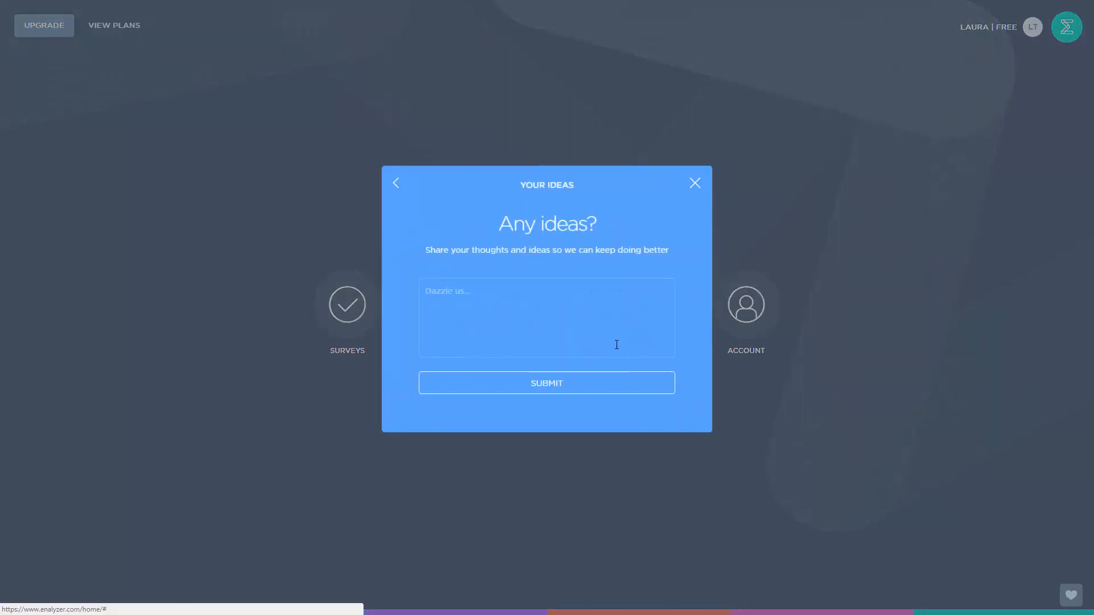
pyautogui.click(399, 183)
pyautogui.click(466, 320)
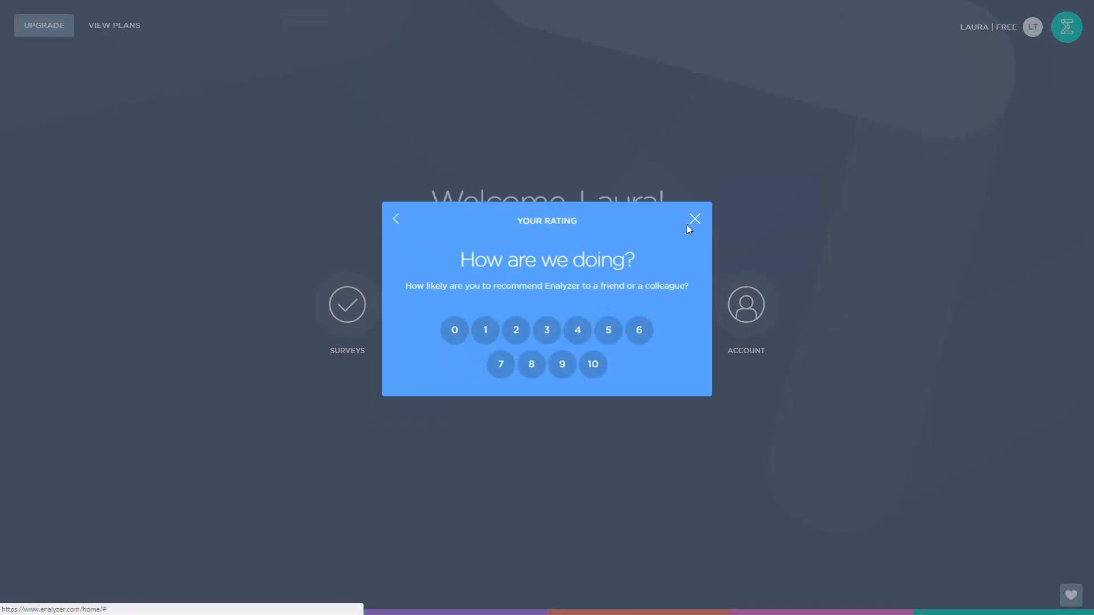